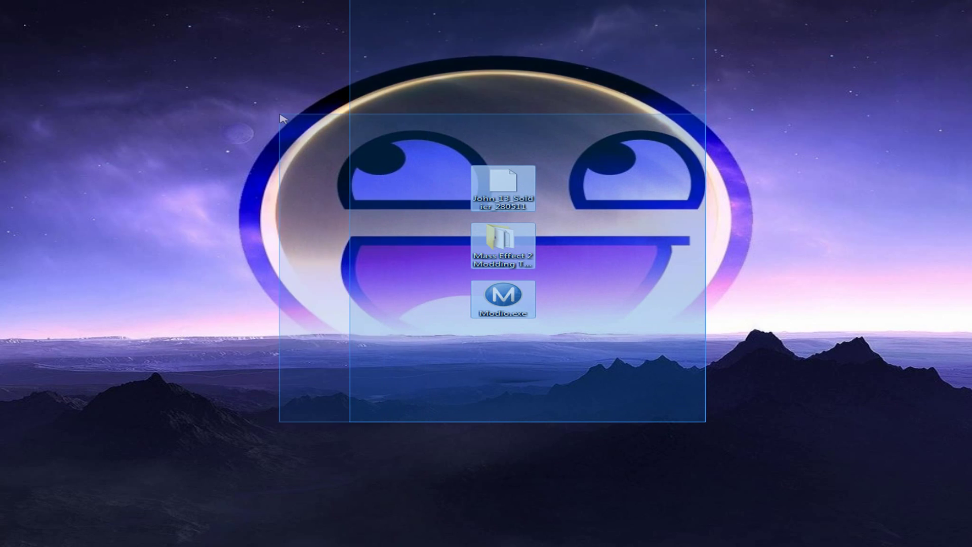
{"action": "left_click_drag", "start_coordinate": [171, 370], "coordinate": [867, 99]}
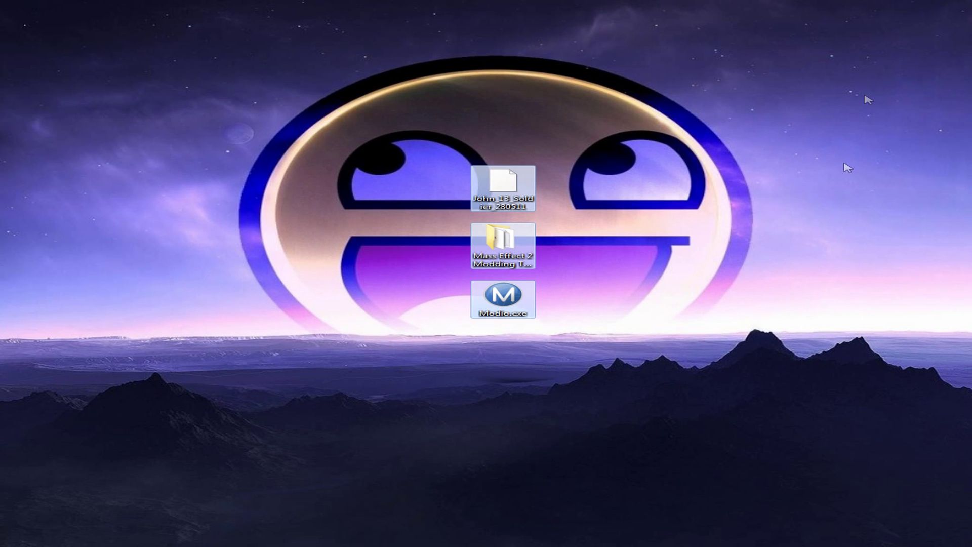
{"action": "left_click", "coordinate": [820, 336]}
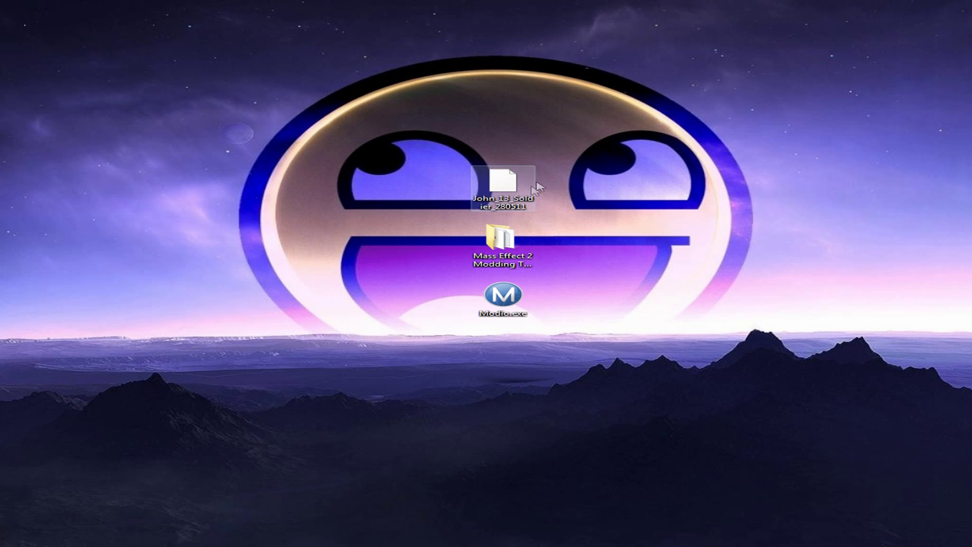
- Launch Gibbed.MassEffect2.SaveEdit.exe from the Mass Effect 2 Modding Tool folder and close the windows again
{"action": "double_click", "coordinate": [500, 240]}
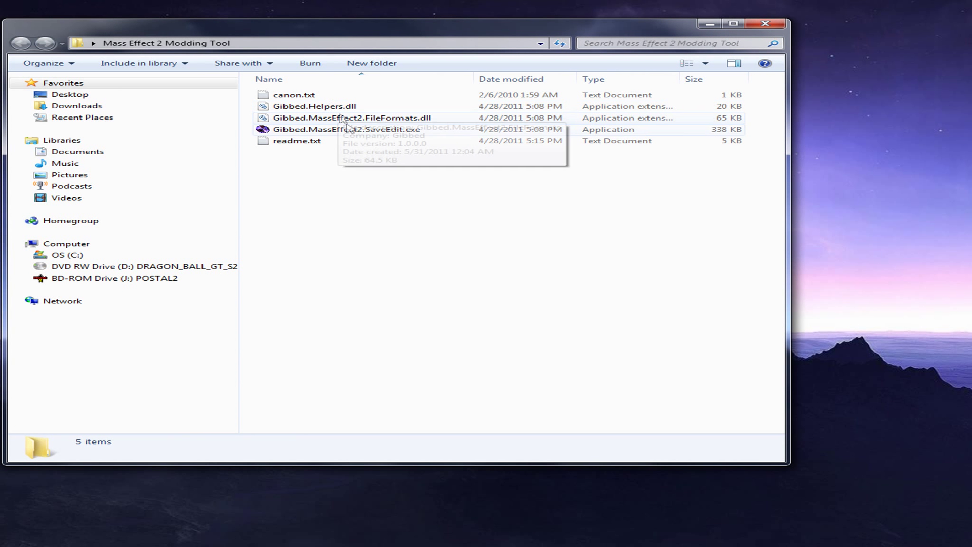
{"action": "double_click", "coordinate": [358, 129]}
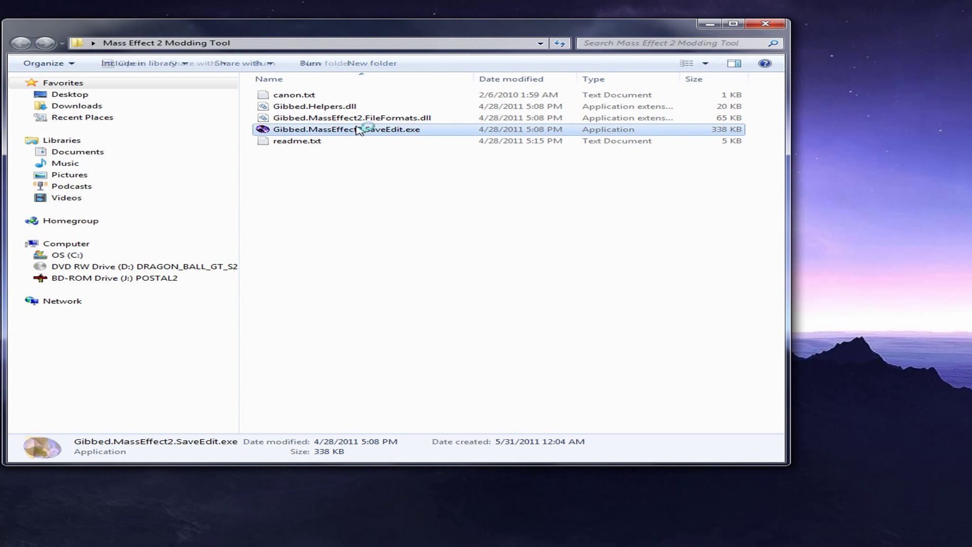
{"action": "left_click", "coordinate": [778, 28]}
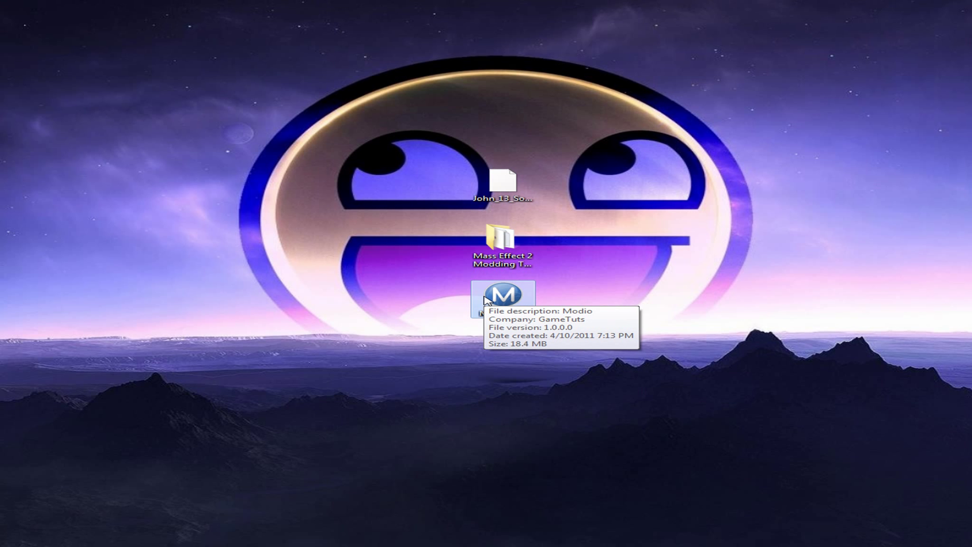
{"action": "left_click_drag", "start_coordinate": [594, 333], "coordinate": [613, 363]}
{"action": "left_click", "coordinate": [517, 183]}
{"action": "left_click", "coordinate": [527, 380]}
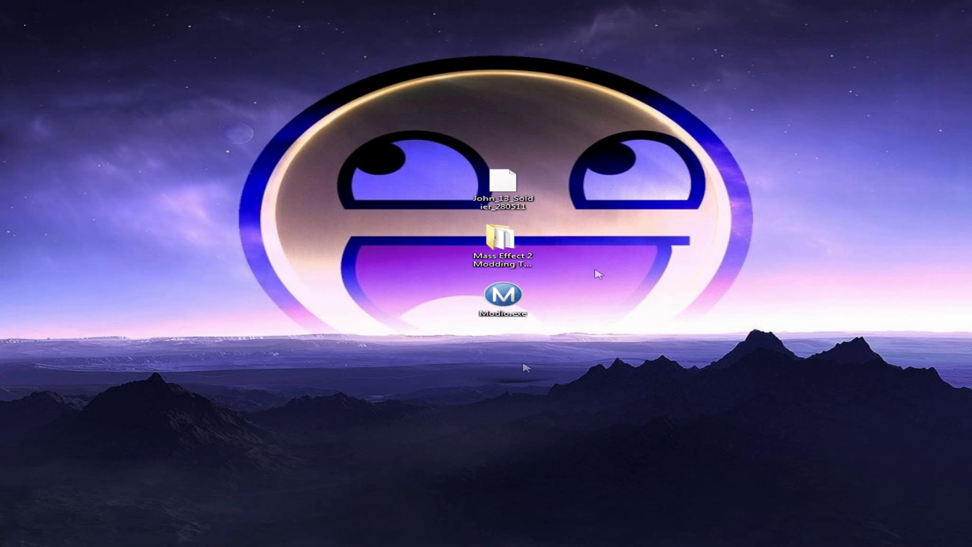
{"action": "left_click", "coordinate": [503, 183]}
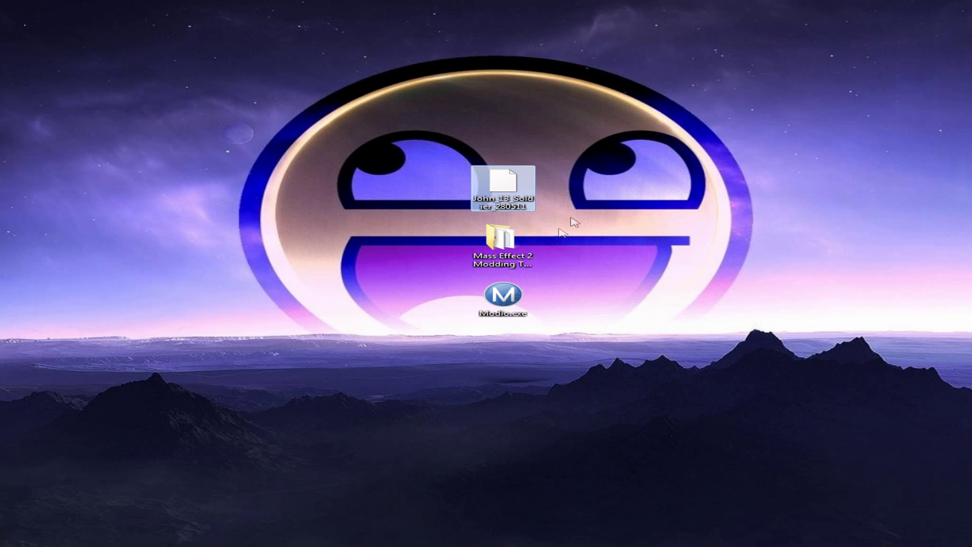
{"action": "left_click_drag", "start_coordinate": [549, 200], "coordinate": [667, 337]}
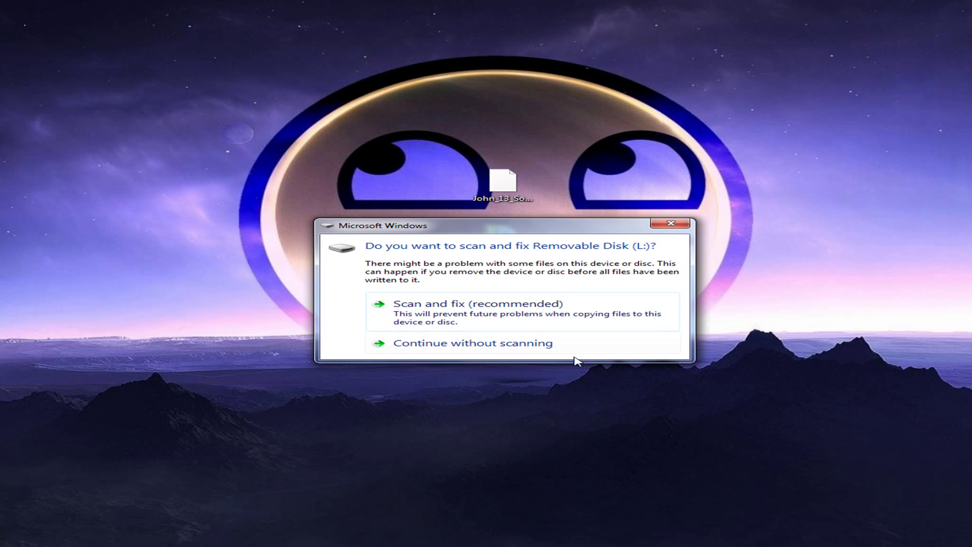
- Continue without scanning the removable disk and log in to Modio with the remembered account
{"action": "left_click", "coordinate": [573, 345]}
{"action": "left_click", "coordinate": [637, 173]}
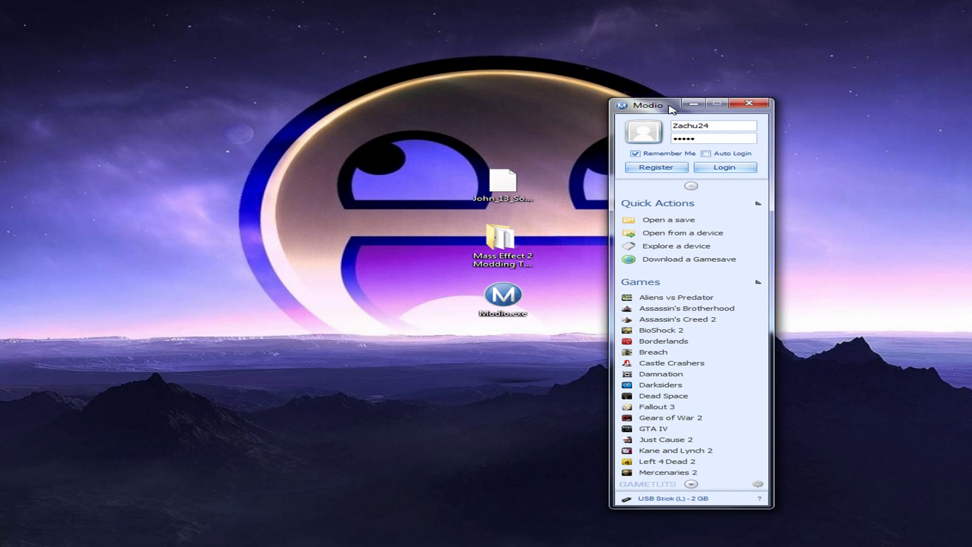
{"action": "left_click", "coordinate": [724, 166]}
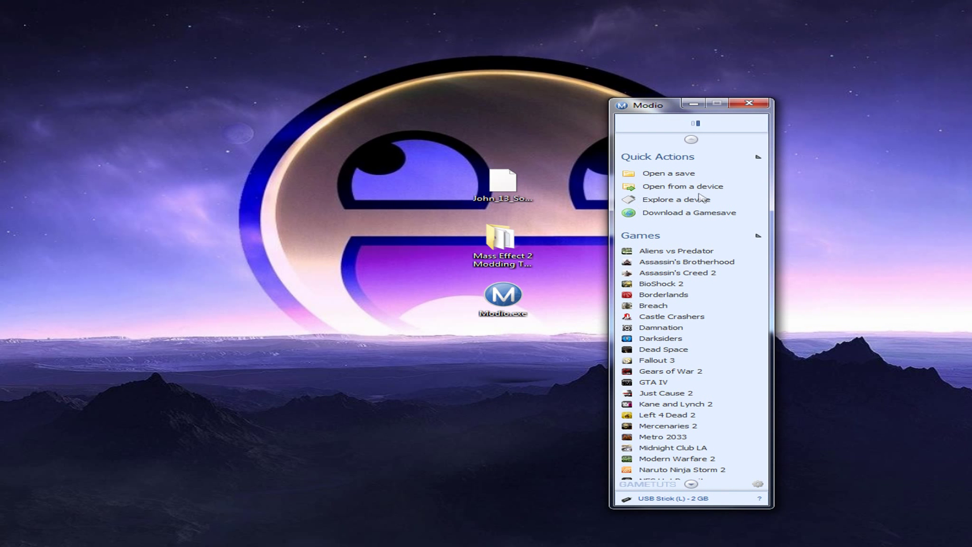
- Explore the connected device in Modio and load the contents of the Xbox 360 USB stick
{"action": "left_click", "coordinate": [674, 200]}
{"action": "left_click_drag", "start_coordinate": [756, 86], "coordinate": [357, 88]}
{"action": "left_click", "coordinate": [268, 96]}
{"action": "left_click", "coordinate": [284, 111]}
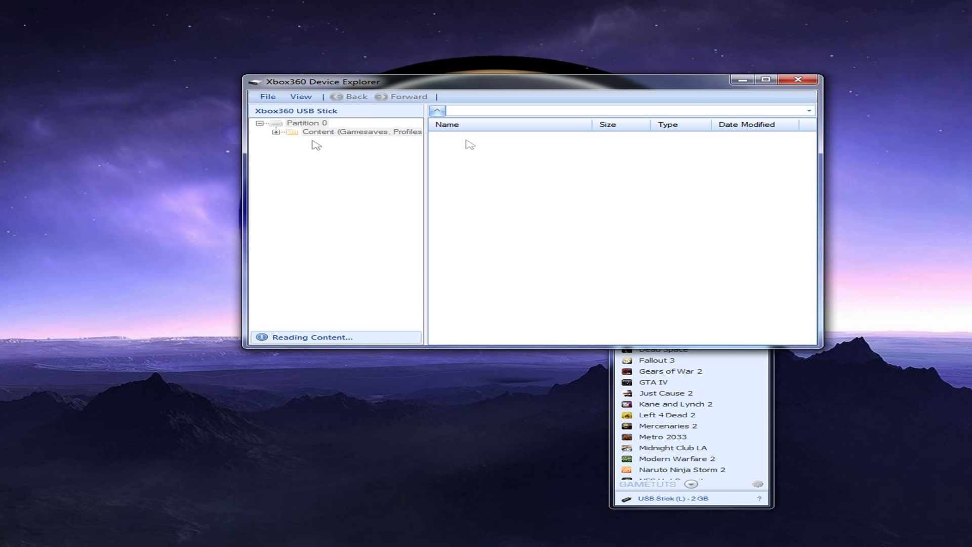
- Open the Mass Effect 2 Game Saves folder inside the Content folder's second entry on the USB stick
{"action": "double_click", "coordinate": [487, 138]}
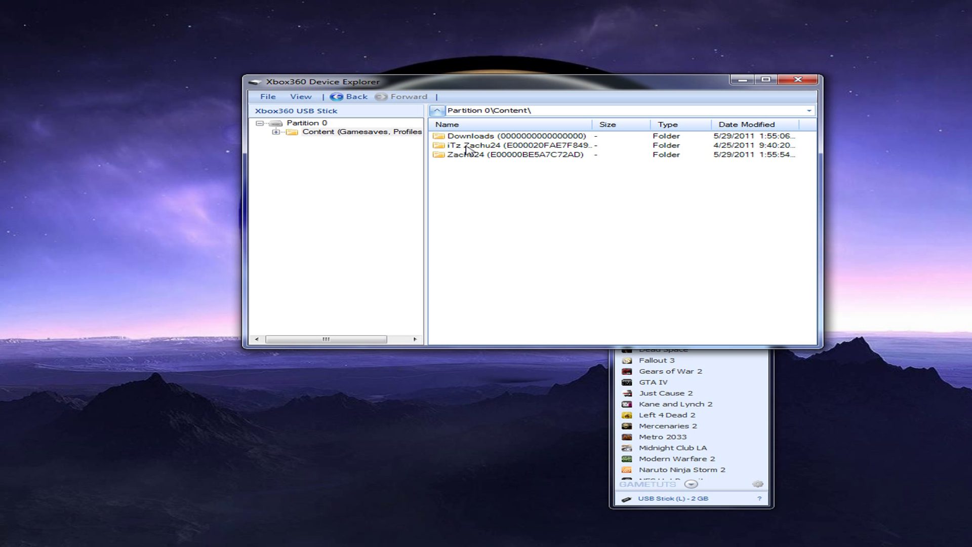
{"action": "left_click", "coordinate": [481, 145]}
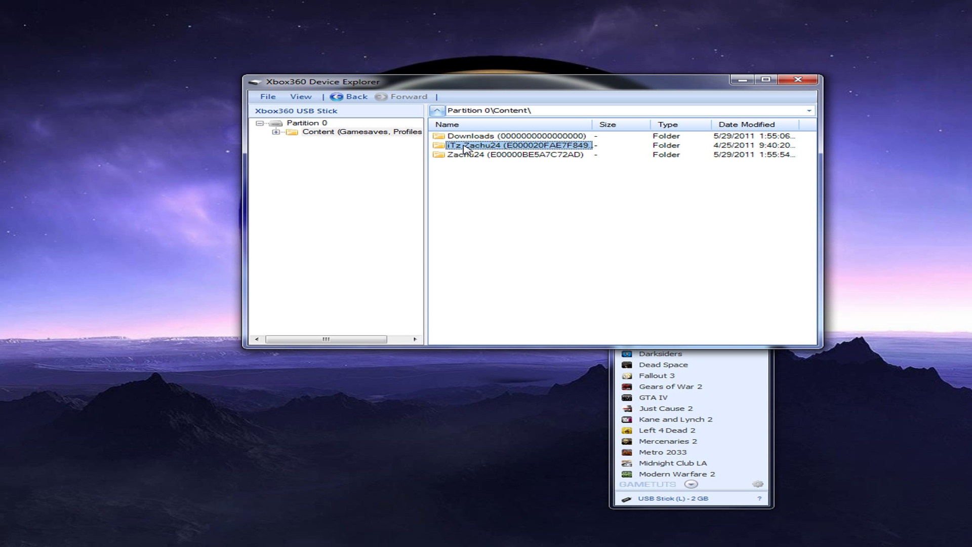
{"action": "double_click", "coordinate": [465, 148]}
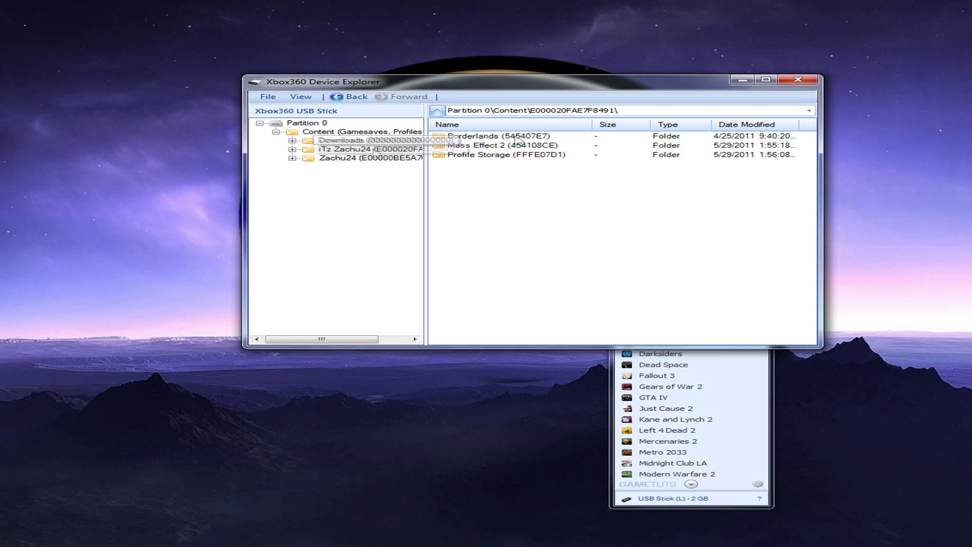
{"action": "mouse_move", "coordinate": [536, 199]}
{"action": "left_mouse_down"}
{"action": "mouse_move", "coordinate": [431, 87]}
{"action": "mouse_move", "coordinate": [529, 195]}
{"action": "left_mouse_up"}
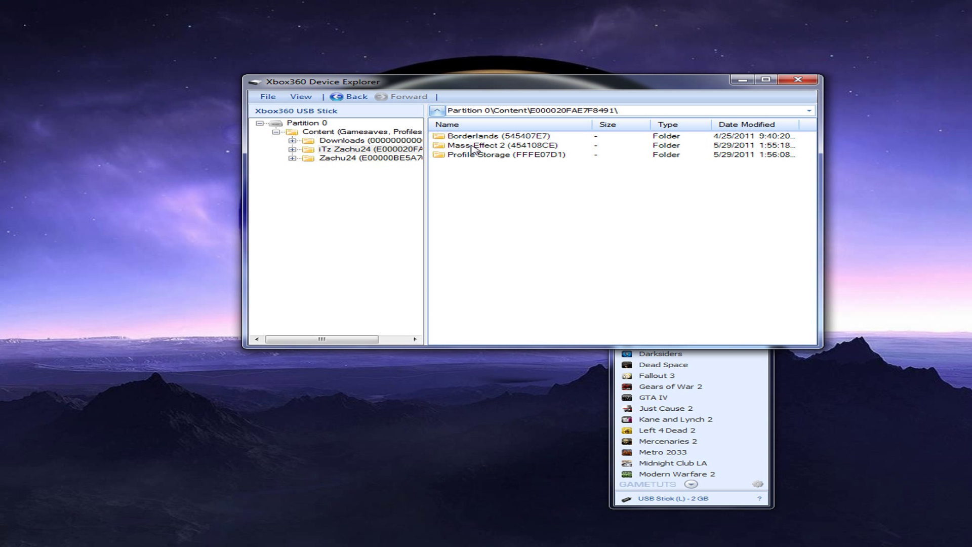
{"action": "double_click", "coordinate": [474, 146]}
{"action": "double_click", "coordinate": [478, 135]}
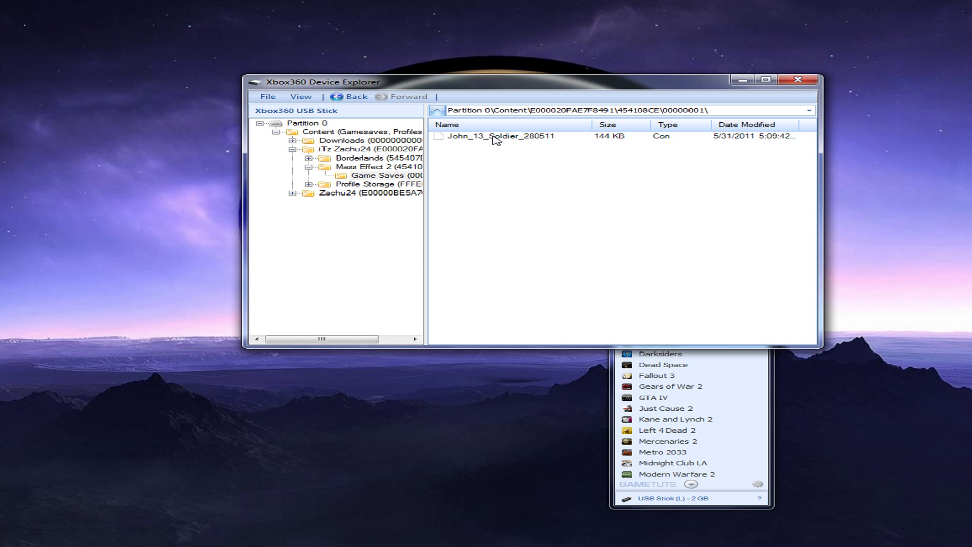
- Try to copy the John_13_Soldier_280511 save into the Documents library and close the Device Explorer
{"action": "left_click", "coordinate": [494, 137]}
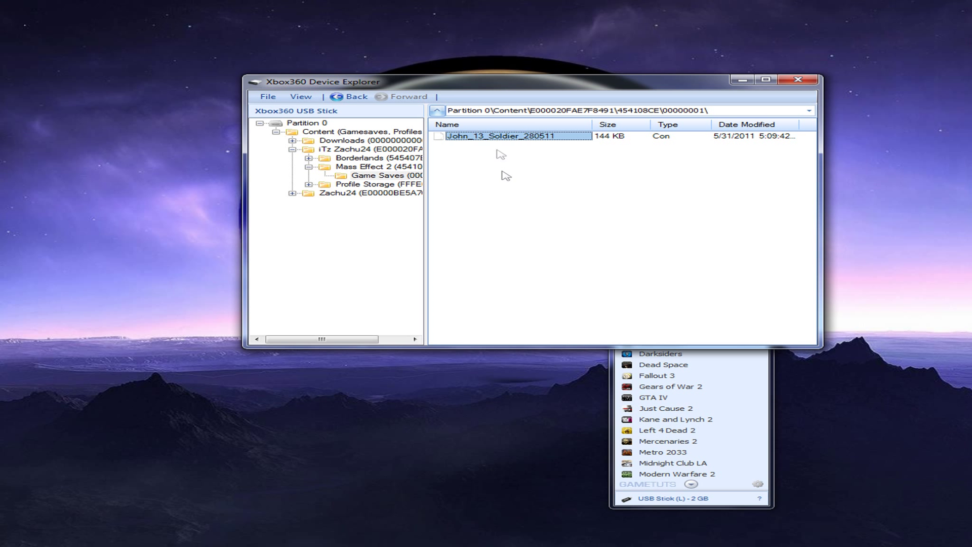
{"action": "left_click_drag", "start_coordinate": [501, 154], "coordinate": [499, 129]}
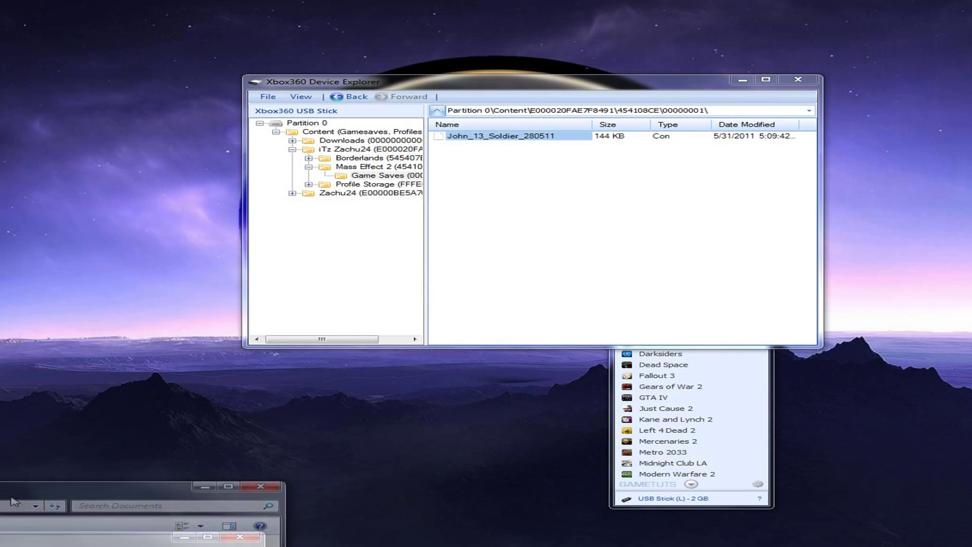
{"action": "left_click_drag", "start_coordinate": [15, 502], "coordinate": [274, 146]}
{"action": "left_click_drag", "start_coordinate": [372, 141], "coordinate": [379, 197]}
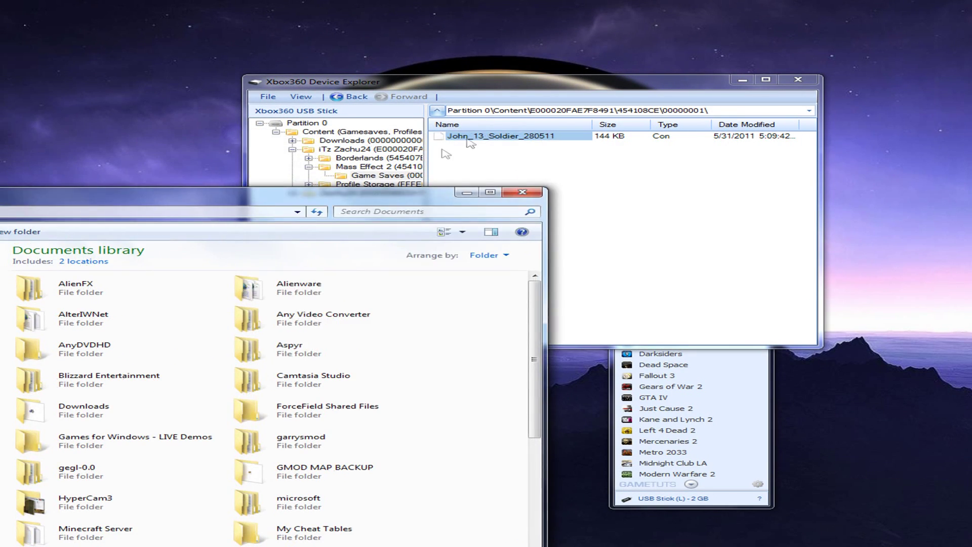
{"action": "left_click_drag", "start_coordinate": [448, 136], "coordinate": [484, 441]}
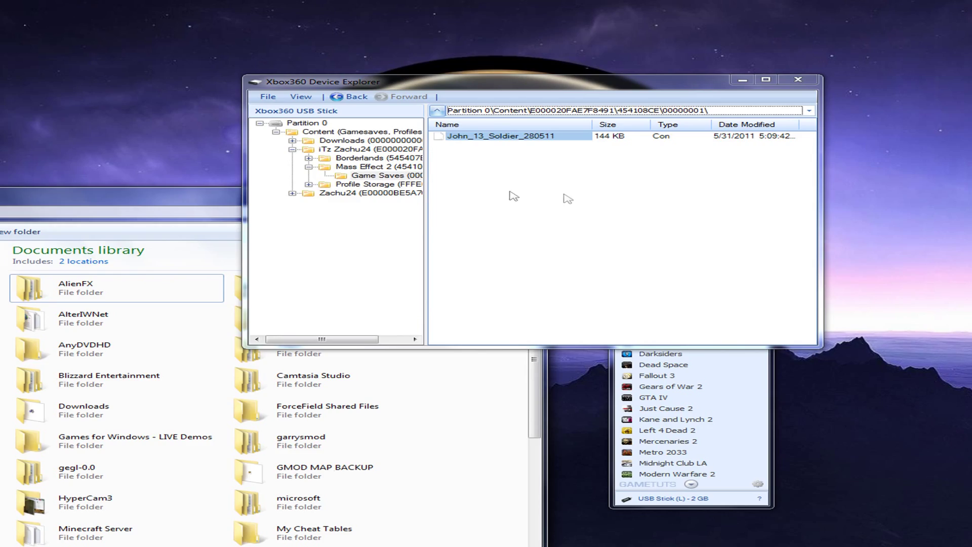
{"action": "left_click", "coordinate": [230, 193]}
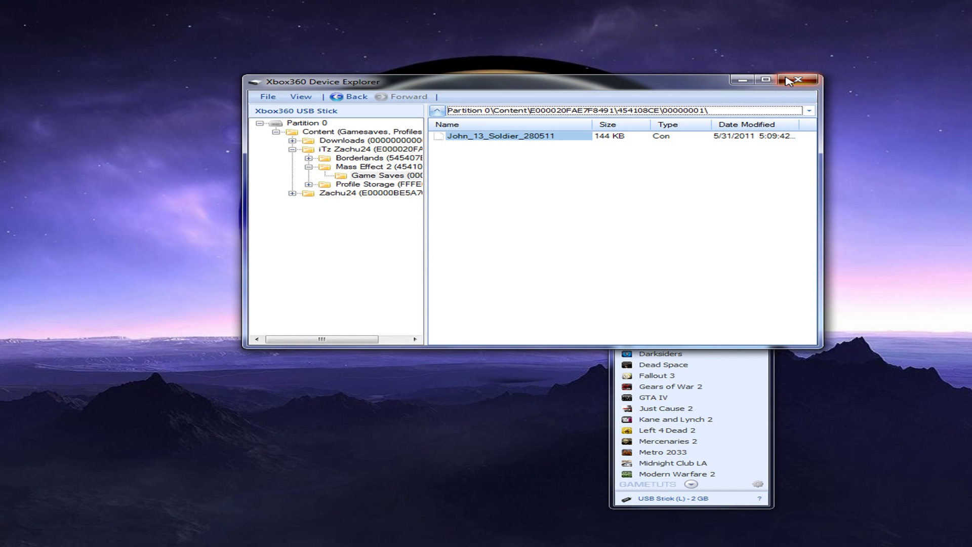
{"action": "left_click", "coordinate": [788, 81]}
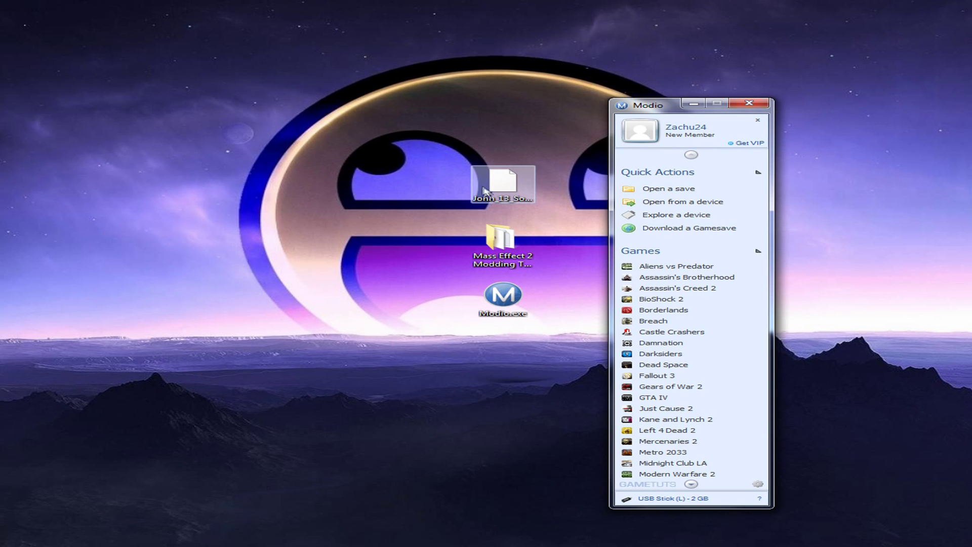
- Look through the files in the Documents library for the copied save and close the window
{"action": "key", "text": "super"}
{"action": "left_click", "coordinate": [10, 268]}
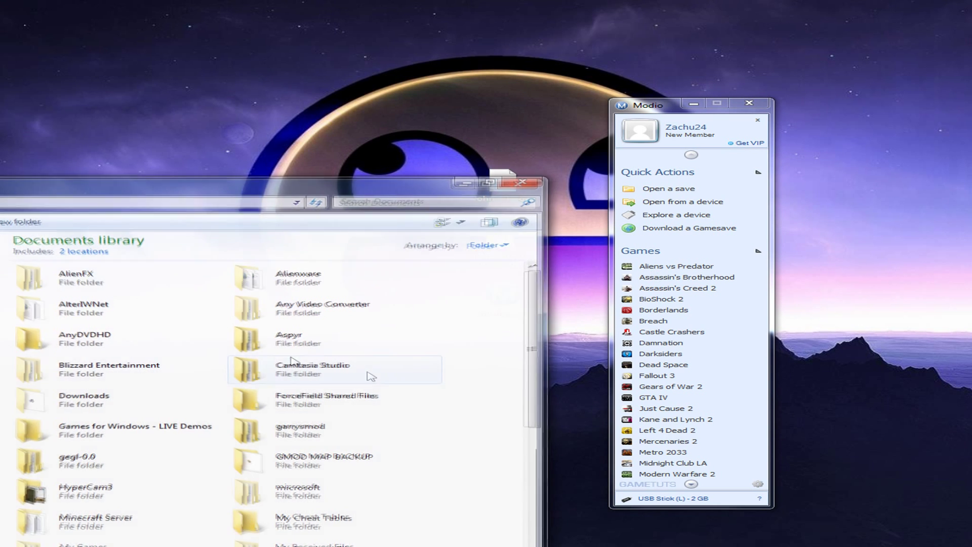
{"action": "scroll", "coordinate": [258, 387], "scroll_direction": "down", "scroll_amount": 5}
{"action": "scroll", "coordinate": [258, 387], "scroll_direction": "down", "scroll_amount": 1}
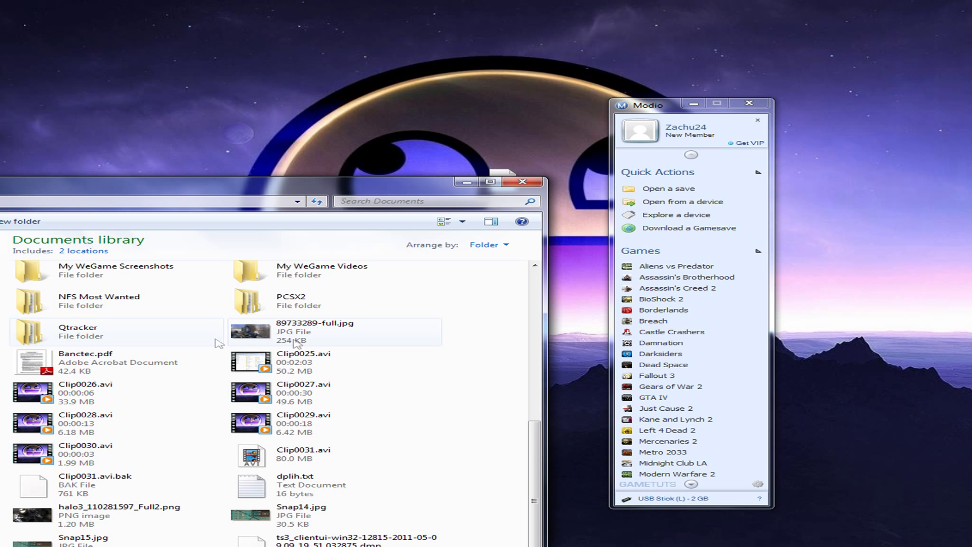
{"action": "right_click", "coordinate": [479, 337]}
{"action": "left_click", "coordinate": [405, 330]}
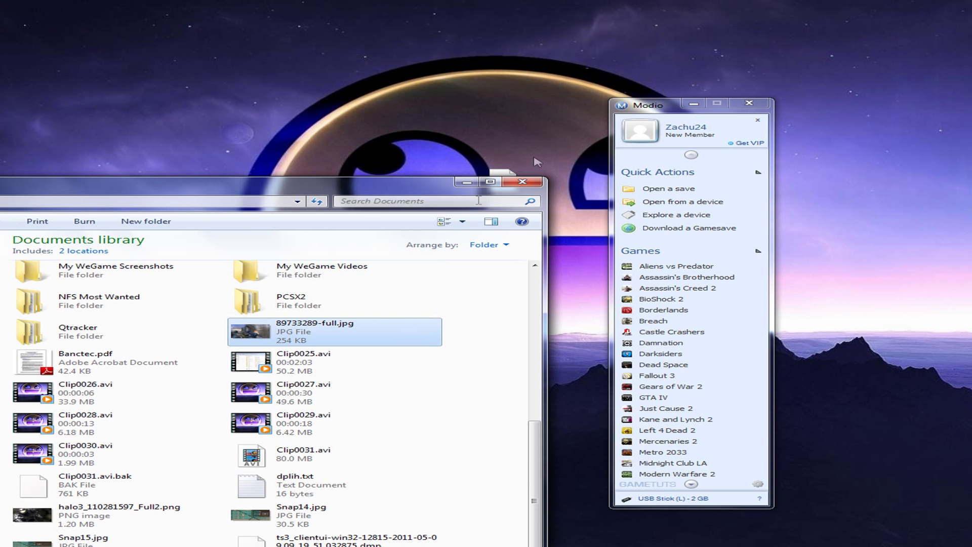
{"action": "left_click", "coordinate": [522, 181]}
- Open the desktop save John_13_Soldier_280511 in Modio and move its window clear of the main window
{"action": "left_click_drag", "start_coordinate": [502, 181], "coordinate": [719, 215]}
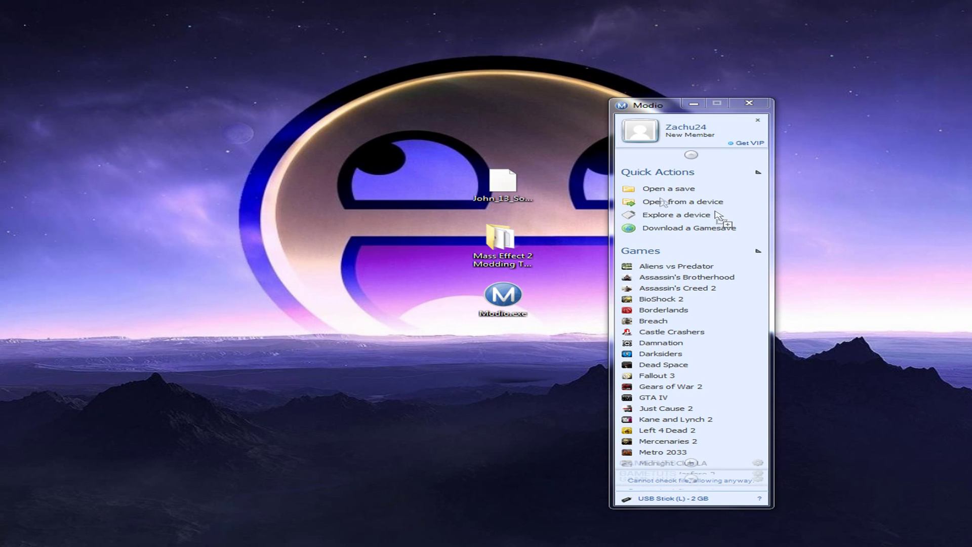
{"action": "left_click", "coordinate": [503, 298]}
{"action": "left_click", "coordinate": [486, 194], "text": "ctrl"}
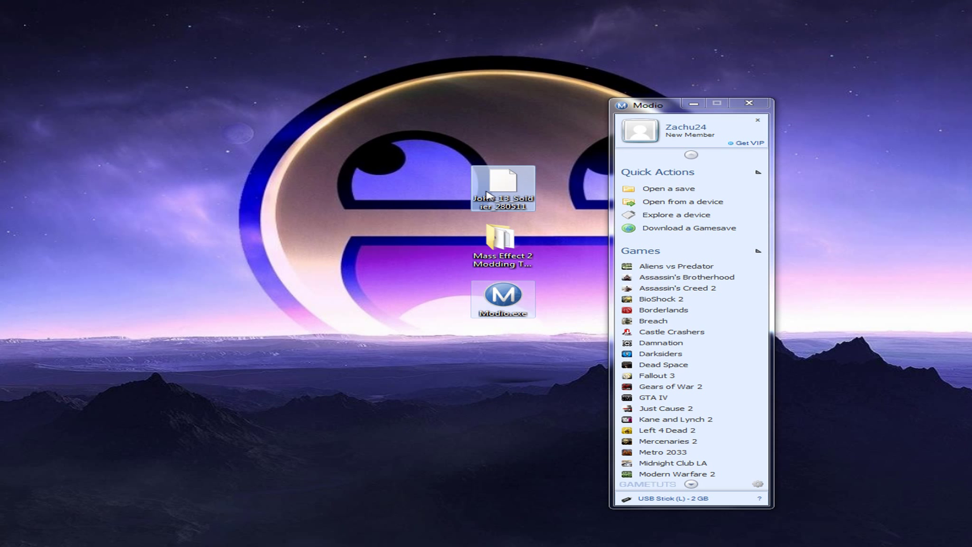
{"action": "left_click_drag", "start_coordinate": [486, 194], "coordinate": [732, 248]}
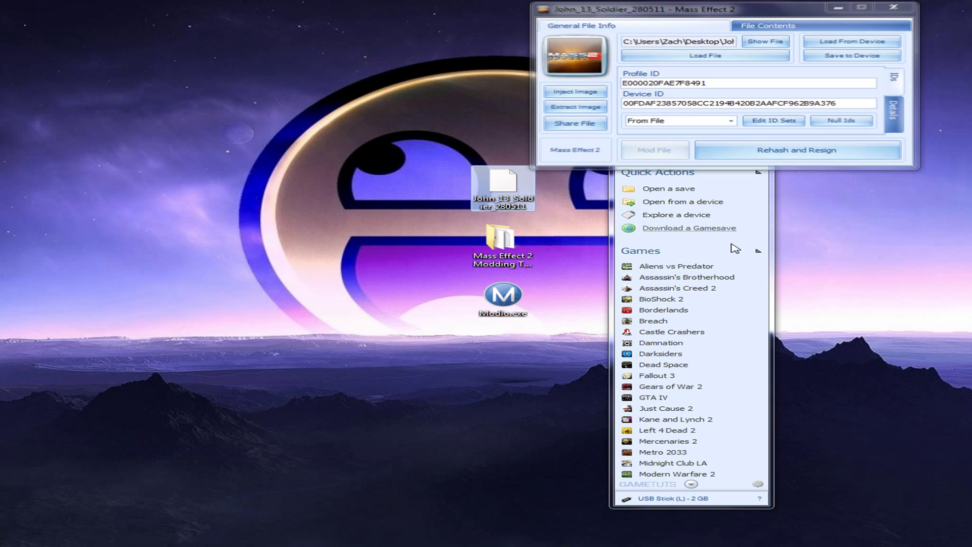
{"action": "left_click_drag", "start_coordinate": [732, 11], "coordinate": [293, 230]}
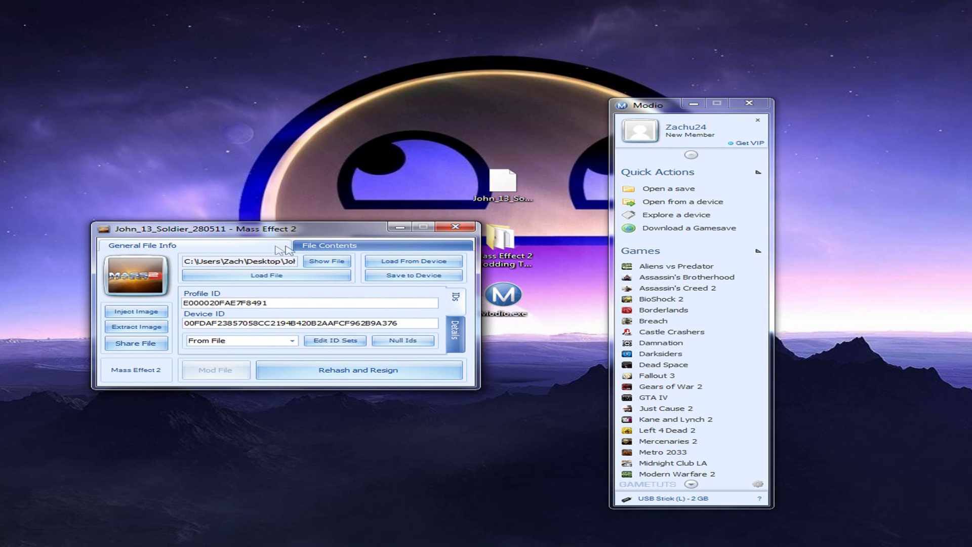
- Extract Save_0006.xbsav from the save's file contents to the Desktop
{"action": "left_click", "coordinate": [315, 248]}
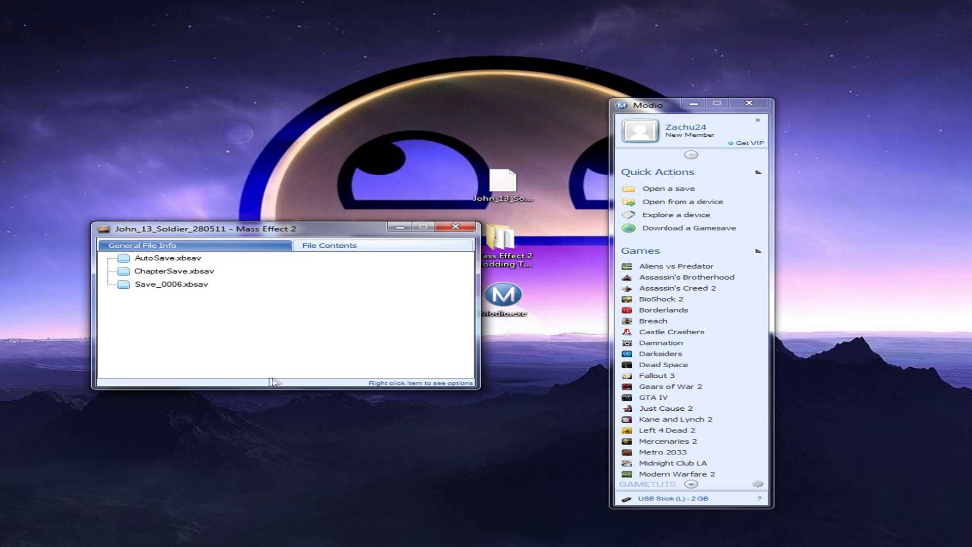
{"action": "right_click", "coordinate": [149, 287]}
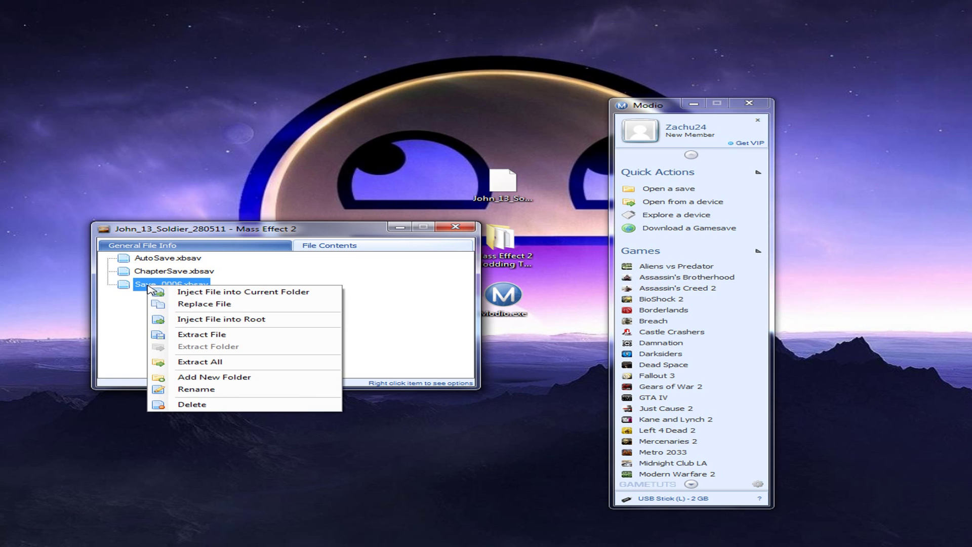
{"action": "left_click", "coordinate": [172, 335]}
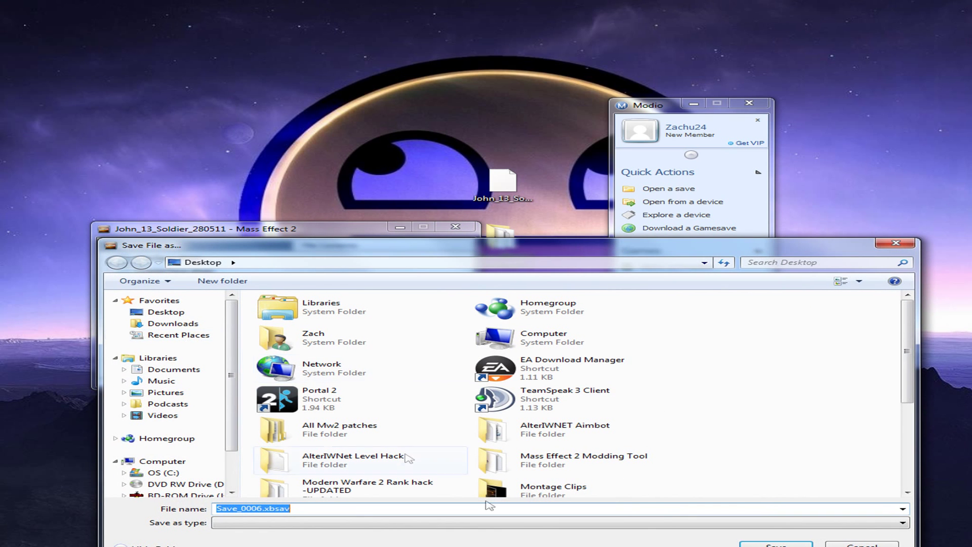
{"action": "left_click", "coordinate": [751, 544]}
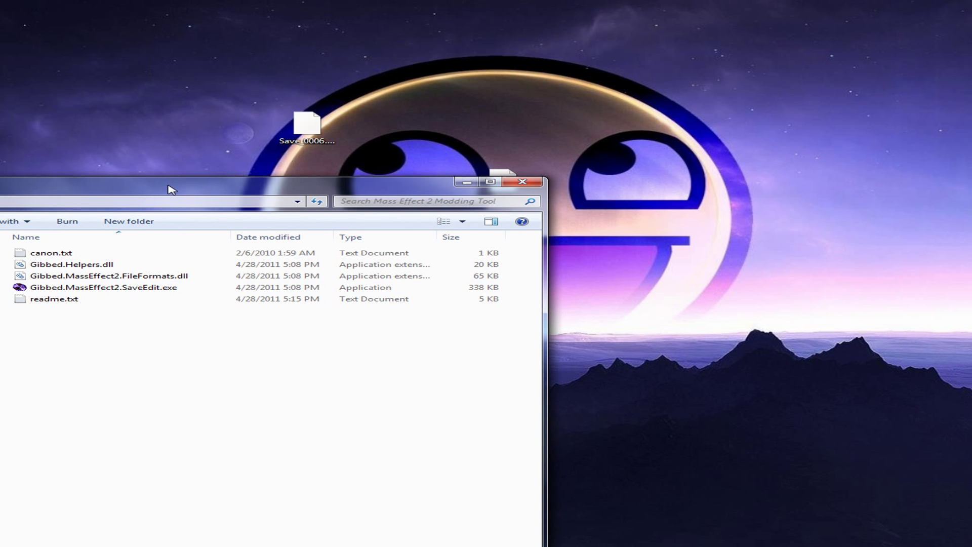
- Start the Gibbed.MassEffect2.SaveEdit.exe save editor from the Mass Effect 2 Modding Tool folder
{"action": "left_click_drag", "start_coordinate": [172, 189], "coordinate": [488, 55]}
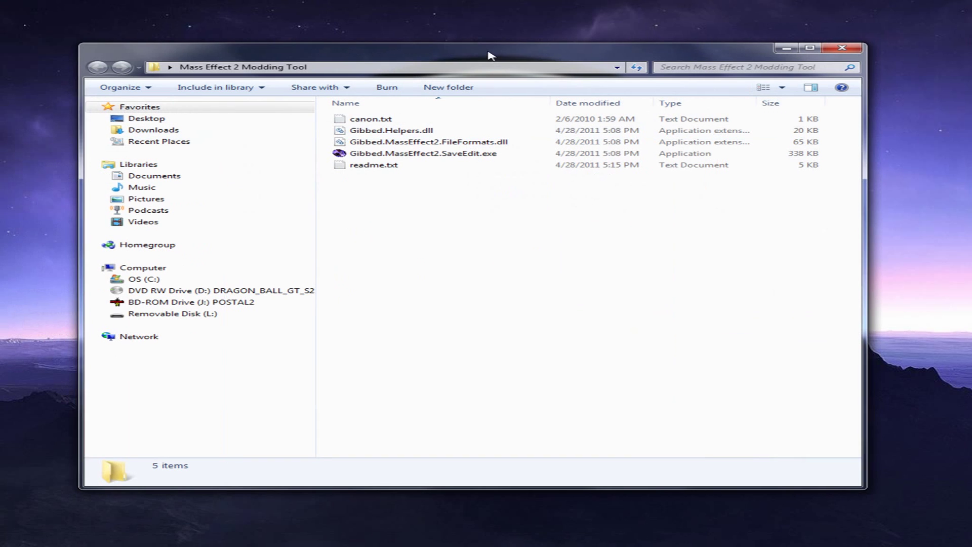
{"action": "right_click", "coordinate": [461, 154]}
{"action": "left_click", "coordinate": [506, 172]}
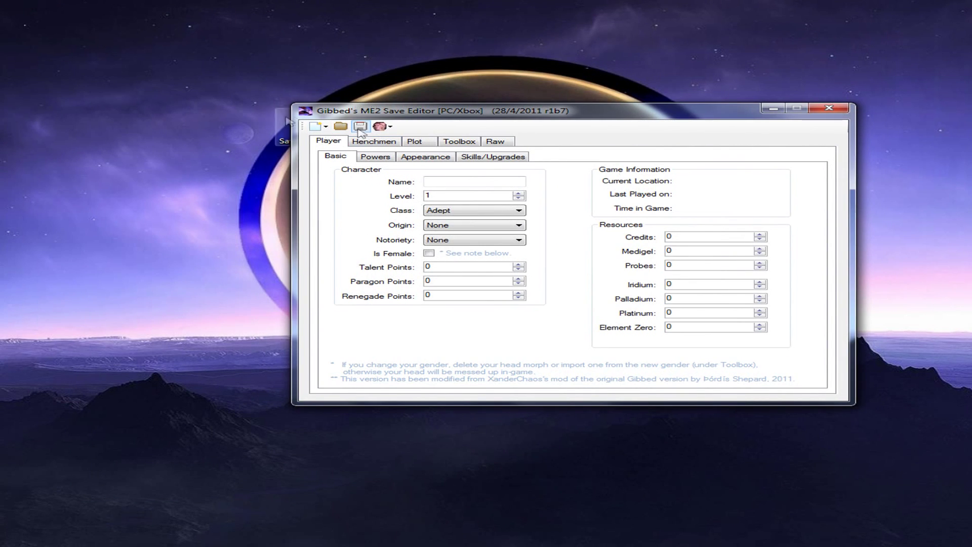
- Open Save_0006.xbsav from the Desktop in the save editor and reposition the editor window
{"action": "left_click", "coordinate": [347, 128]}
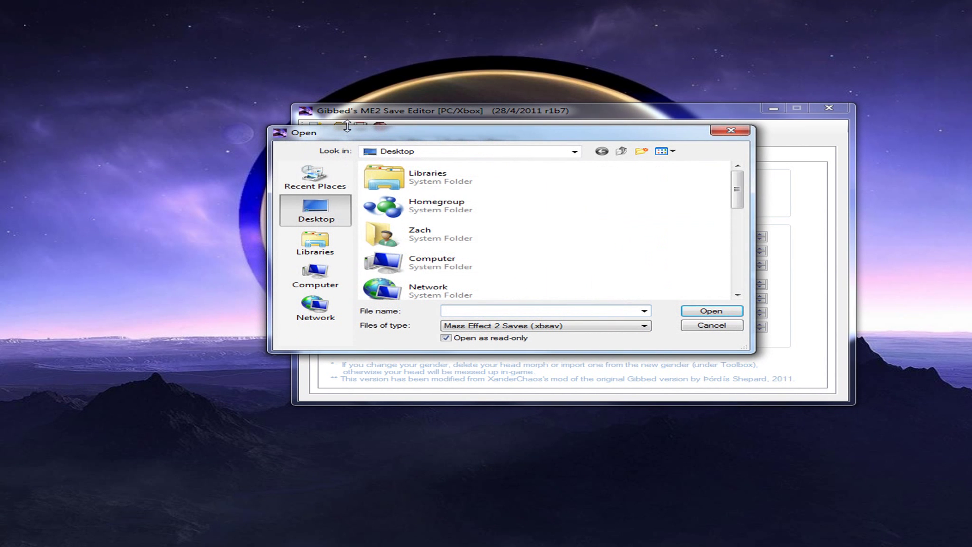
{"action": "scroll", "coordinate": [471, 241], "scroll_direction": "down", "scroll_amount": 3}
{"action": "scroll", "coordinate": [471, 241], "scroll_direction": "down", "scroll_amount": 3}
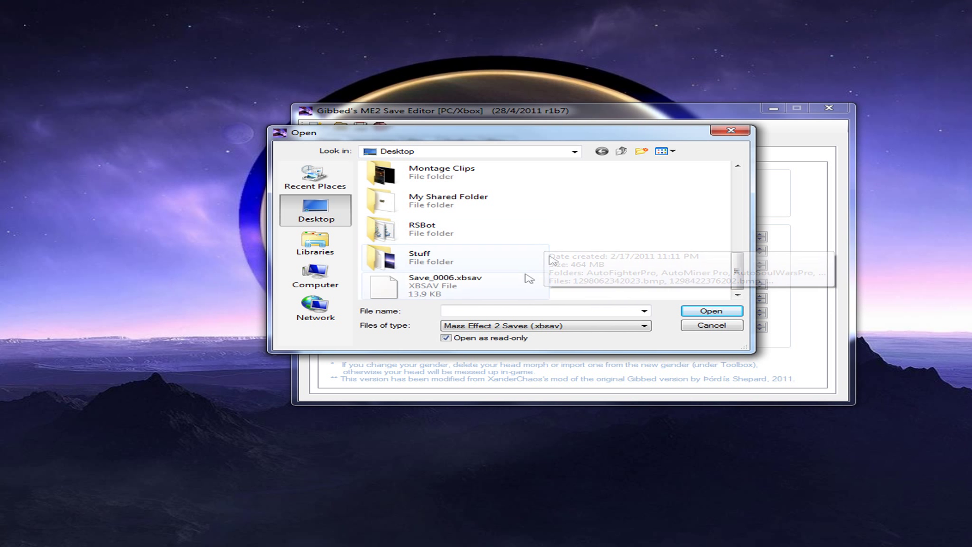
{"action": "double_click", "coordinate": [517, 286]}
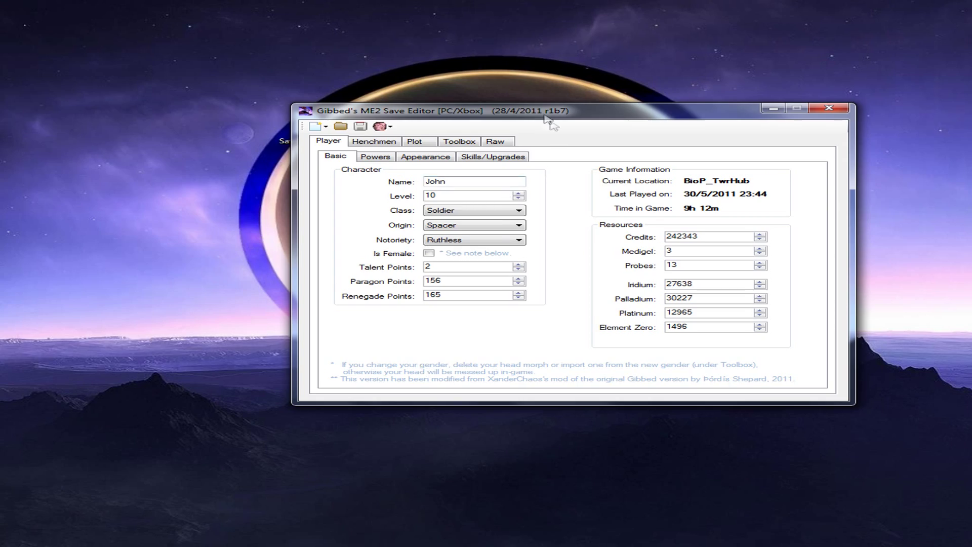
{"action": "left_click_drag", "start_coordinate": [542, 115], "coordinate": [420, 137]}
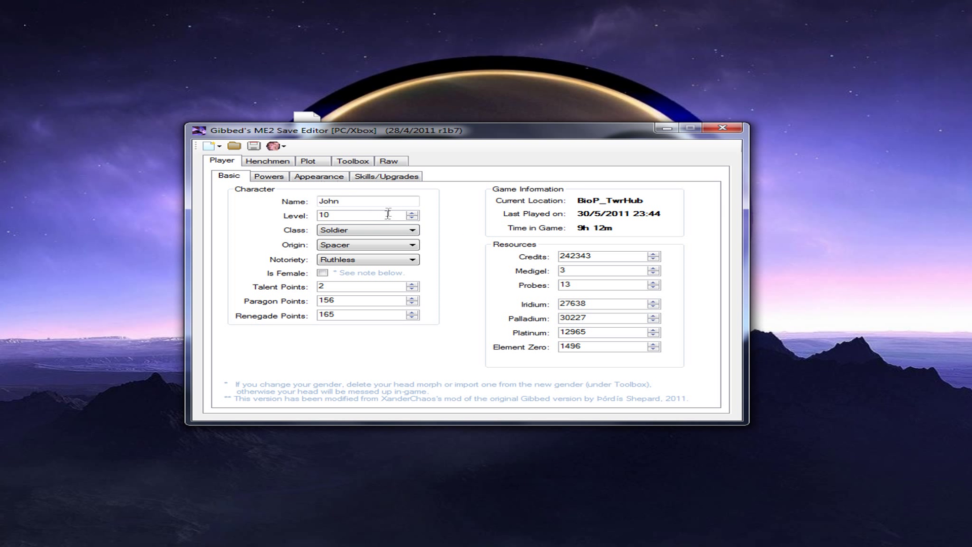
{"action": "left_click_drag", "start_coordinate": [388, 213], "coordinate": [226, 217]}
{"action": "type", "text": "65446544765447654476544"}
{"action": "left_click", "coordinate": [413, 218]}
{"action": "left_click", "coordinate": [412, 212]}
- Look through the available Origin and Class options without choosing a different one
{"action": "left_click", "coordinate": [385, 246]}
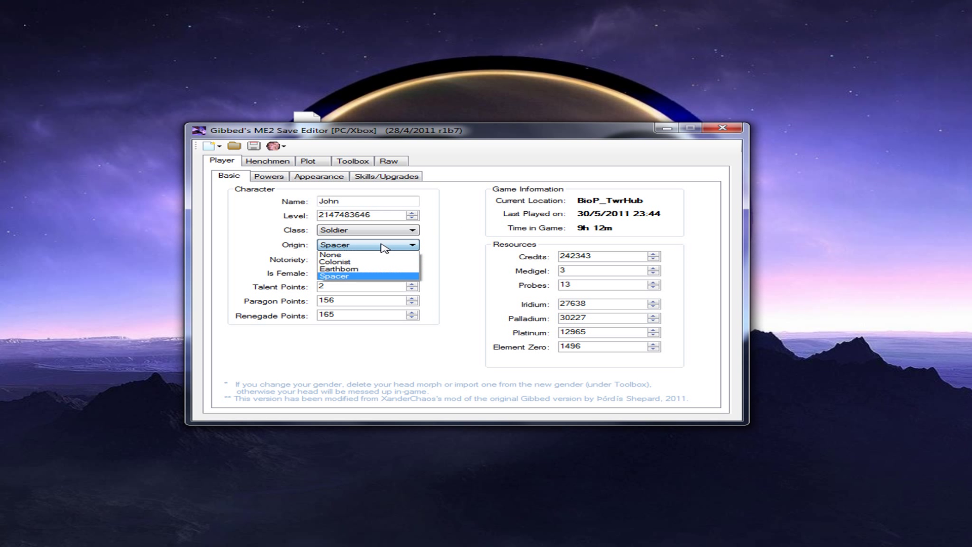
{"action": "left_click", "coordinate": [385, 248]}
{"action": "left_click", "coordinate": [385, 248]}
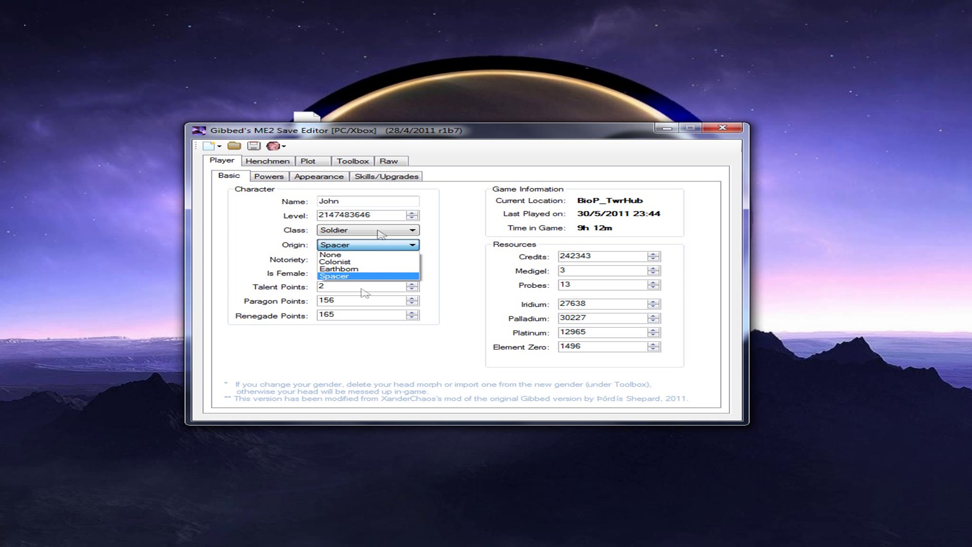
{"action": "left_click", "coordinate": [379, 245]}
{"action": "left_click", "coordinate": [380, 229]}
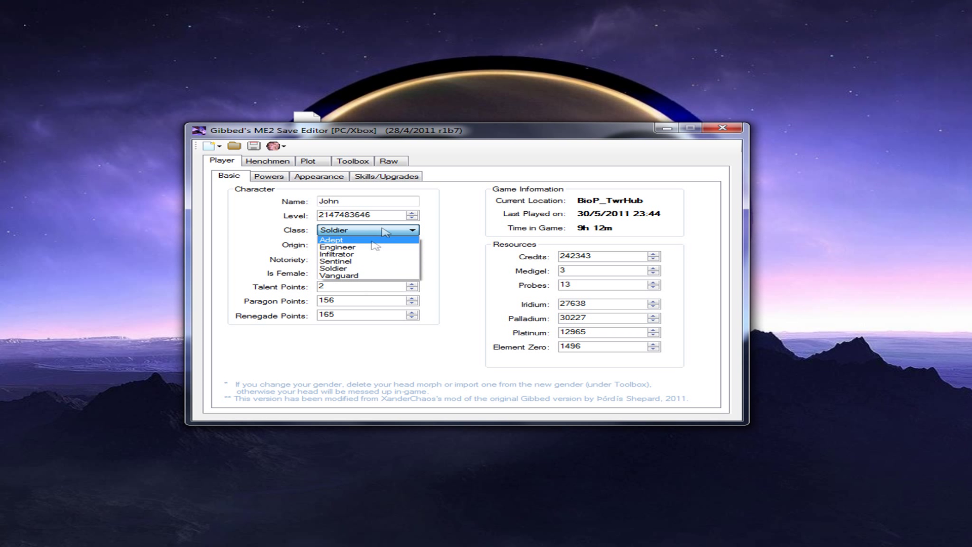
{"action": "left_click", "coordinate": [488, 246]}
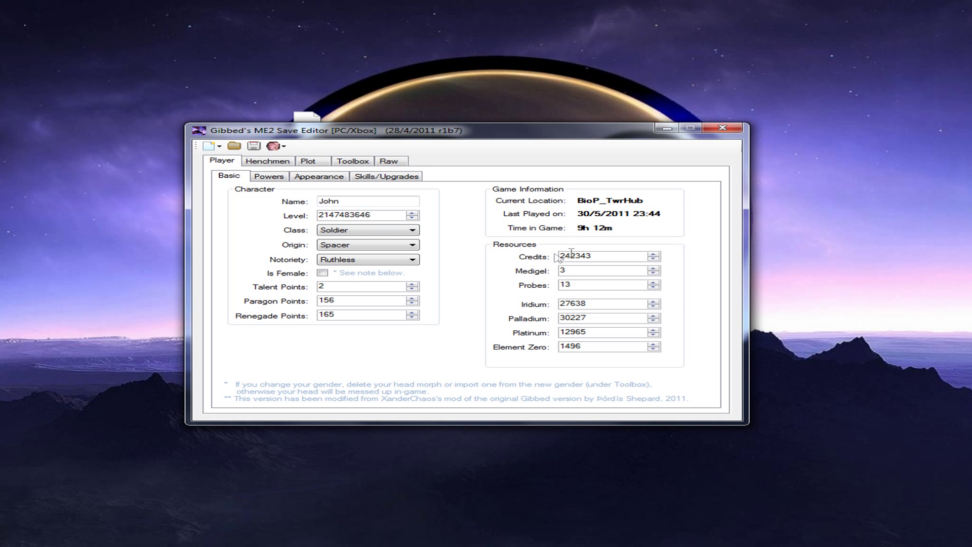
{"action": "double_click", "coordinate": [572, 256]}
{"action": "type", "text": "9999999"}
{"action": "left_click", "coordinate": [631, 268]}
{"action": "type", "text": "4874184851487"}
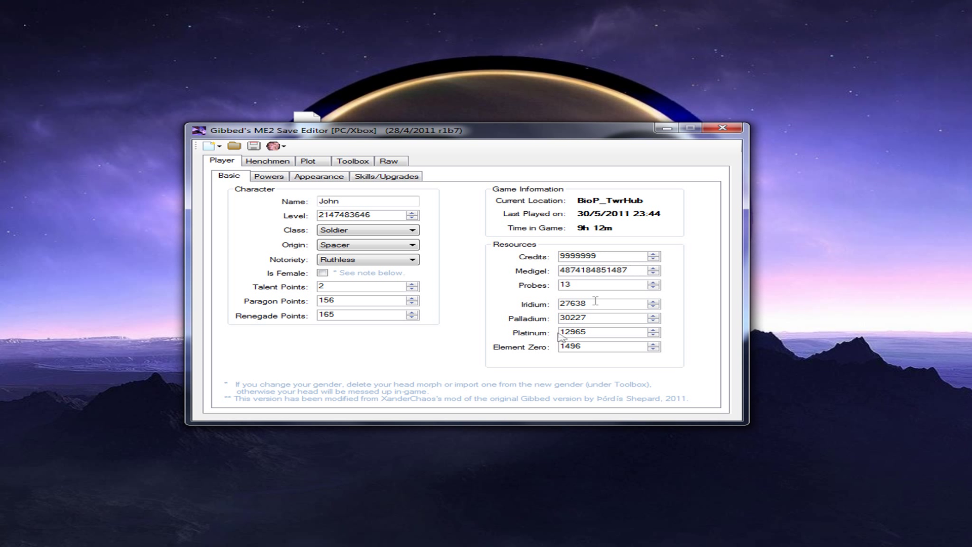
- Raise the Iridium, Palladium, Platinum and Element Zero resources to 9999999 each
{"action": "double_click", "coordinate": [595, 302]}
{"action": "type", "text": "814181"}
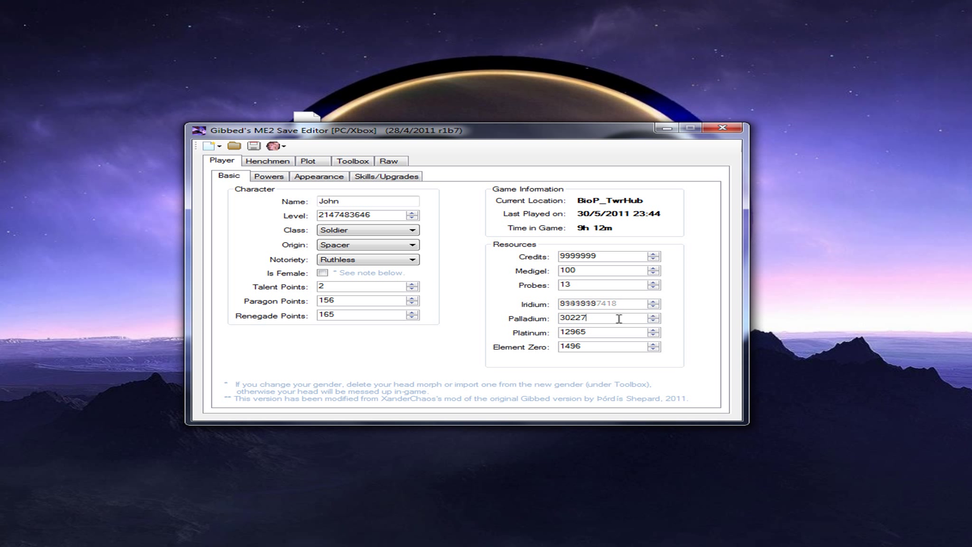
{"action": "double_click", "coordinate": [618, 319]}
{"action": "type", "text": "4189189418"}
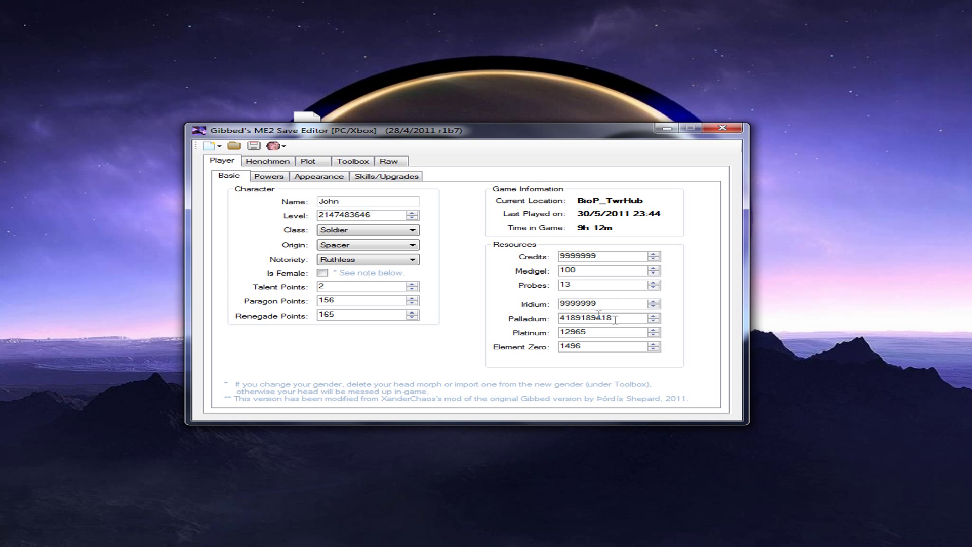
{"action": "double_click", "coordinate": [600, 333]}
{"action": "type", "text": "99999999"}
{"action": "double_click", "coordinate": [562, 348]}
{"action": "type", "text": "9"}
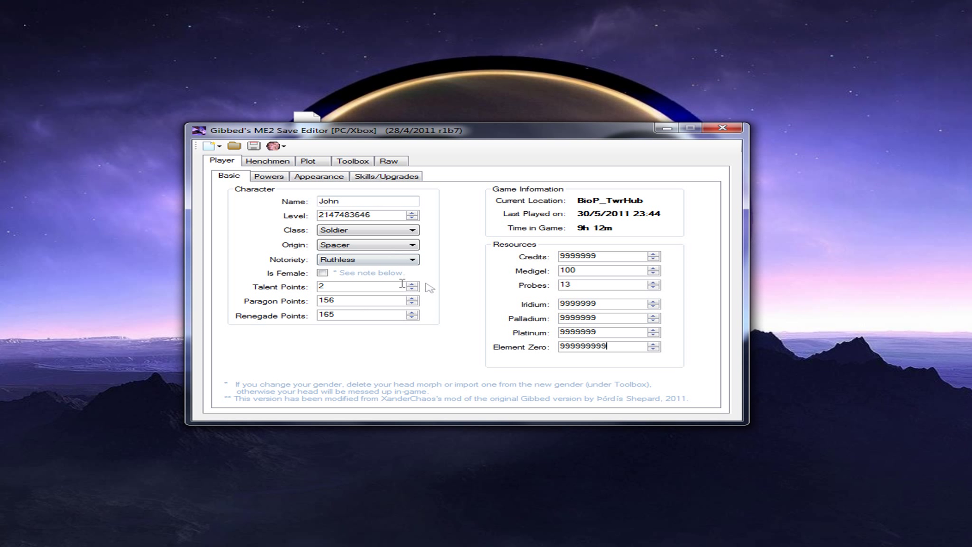
{"action": "left_click_drag", "start_coordinate": [402, 286], "coordinate": [301, 284]}
{"action": "left_click", "coordinate": [412, 303]}
{"action": "double_click", "coordinate": [388, 284]}
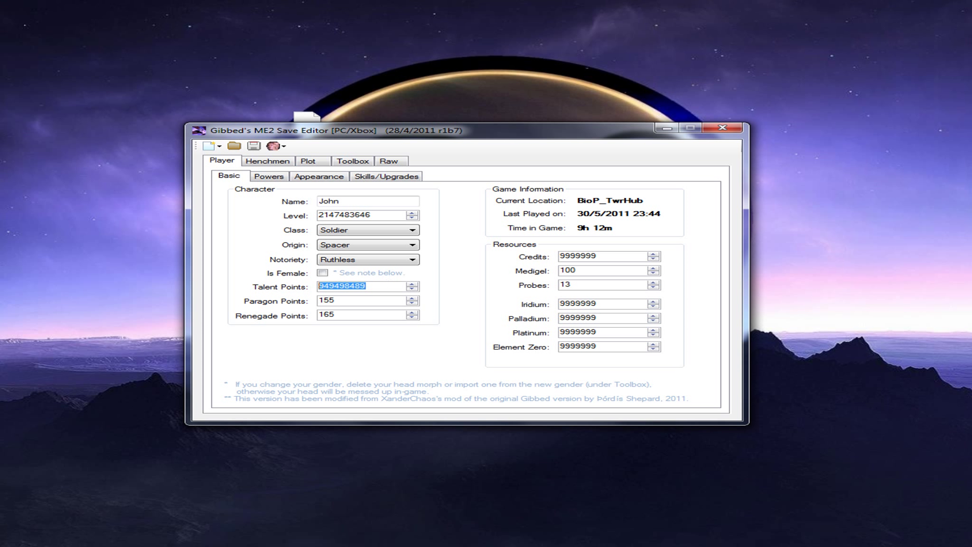
{"action": "type", "text": "9848741784874"}
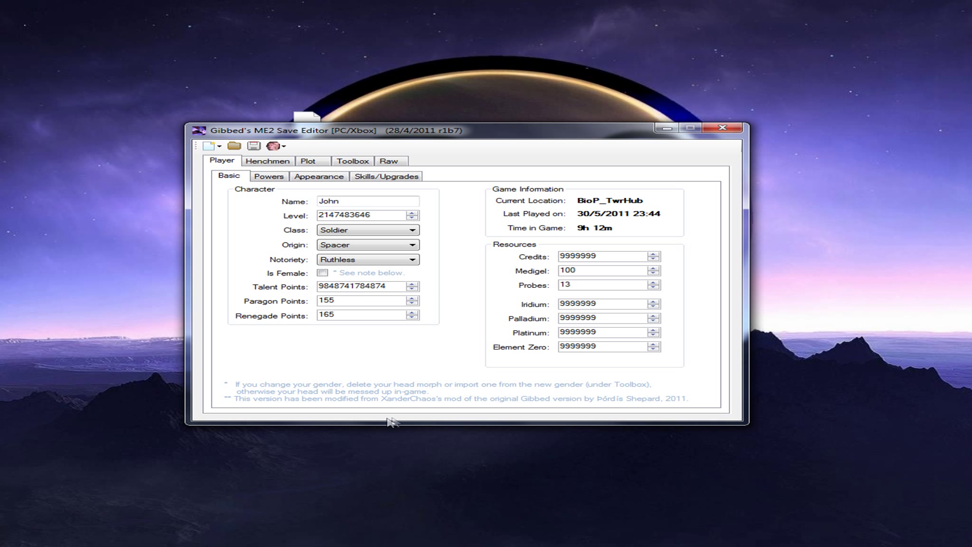
{"action": "left_click", "coordinate": [376, 298]}
{"action": "type", "text": "894"}
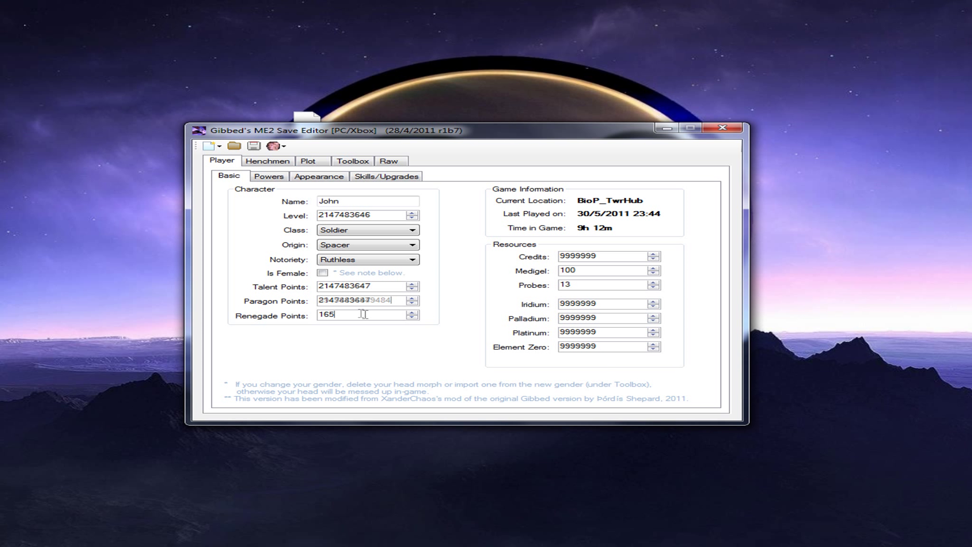
{"action": "key", "text": "Tab"}
{"action": "type", "text": "58949849"}
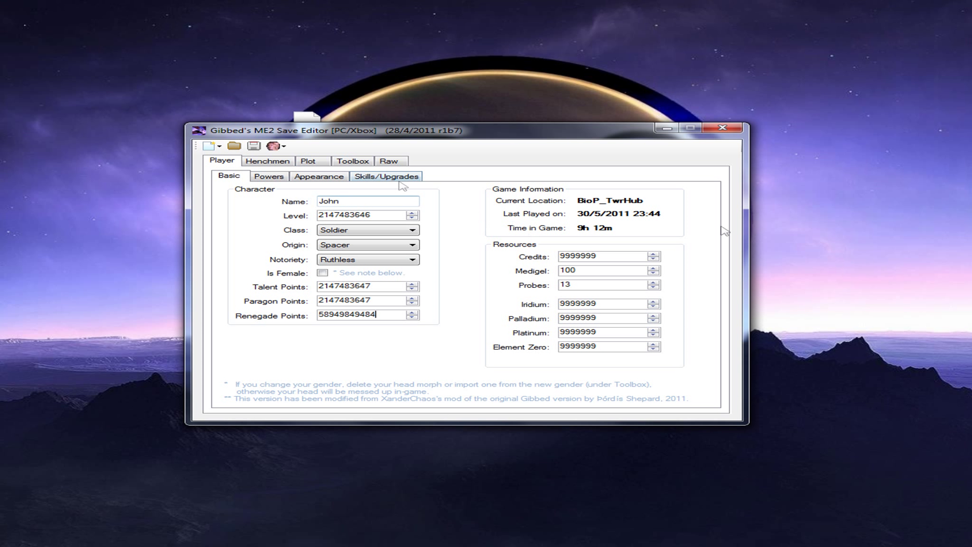
- Check the player's Powers and Appearance pages, ending on the Skills/Upgrades page
{"action": "left_click", "coordinate": [276, 180]}
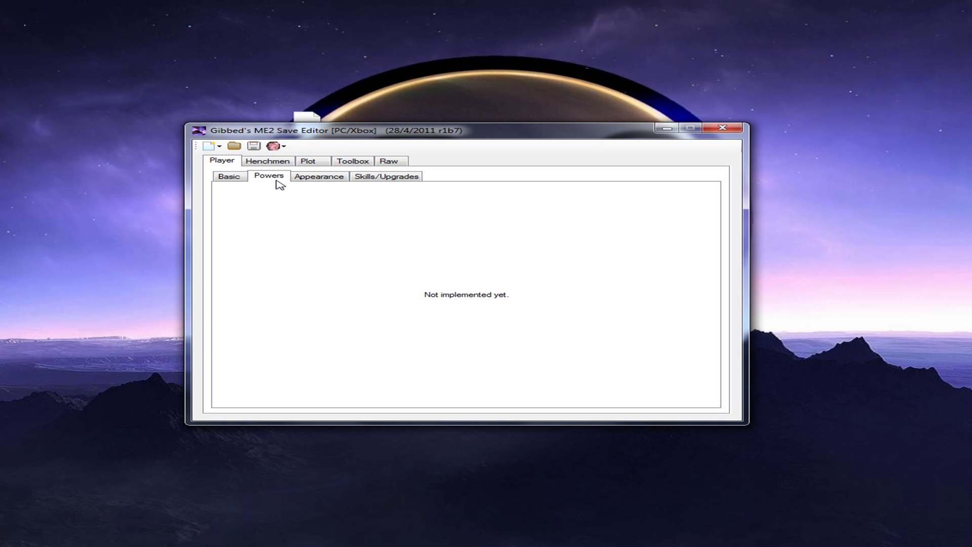
{"action": "left_click", "coordinate": [329, 180]}
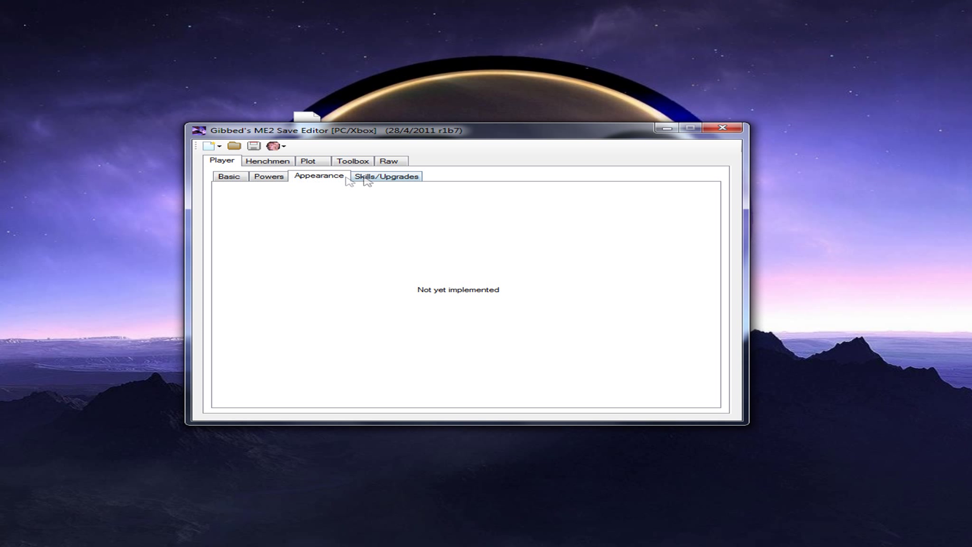
{"action": "left_click", "coordinate": [386, 179]}
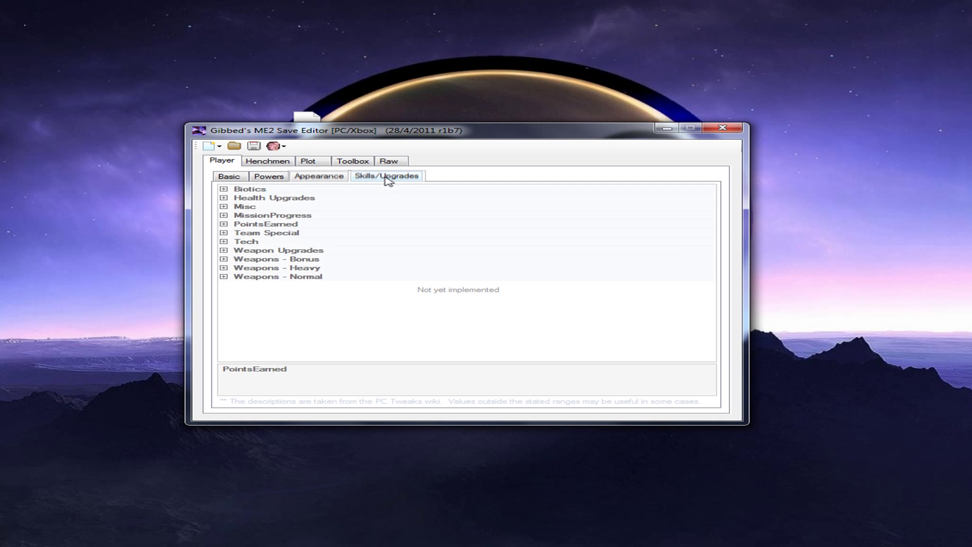
- Expand Health Upgrades and set Medi-Gel Capacity, Trauma Module and Emergency Shielding to 10
{"action": "double_click", "coordinate": [232, 198]}
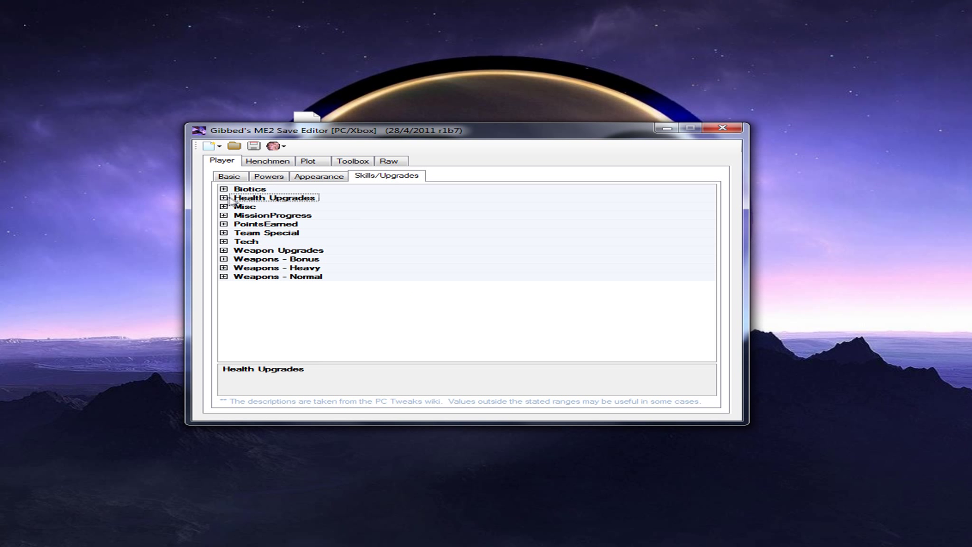
{"action": "left_click", "coordinate": [304, 207]}
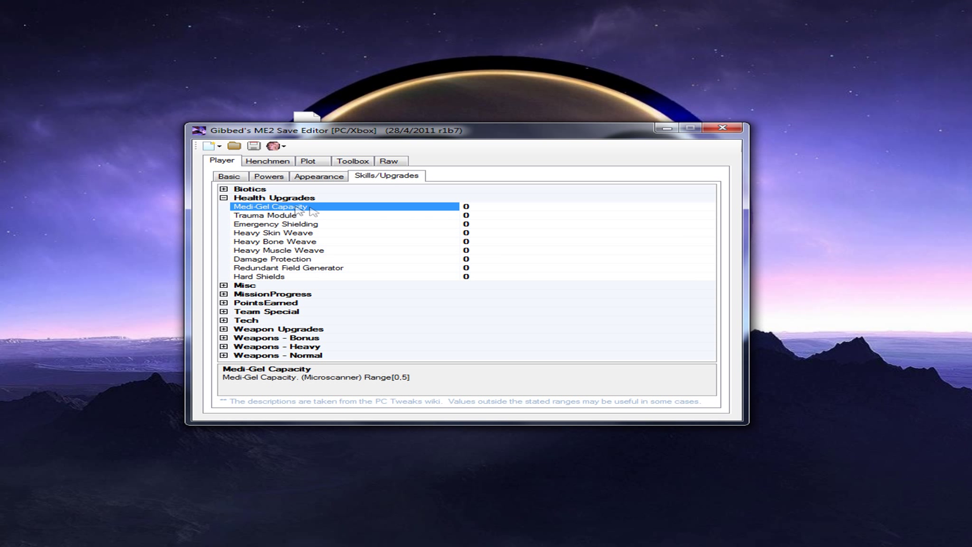
{"action": "left_click", "coordinate": [266, 199]}
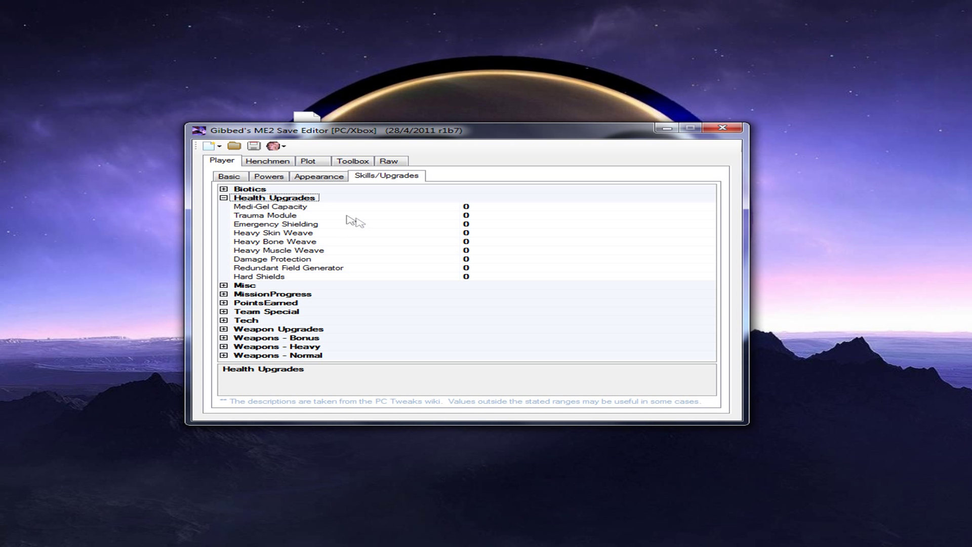
{"action": "left_click", "coordinate": [474, 207]}
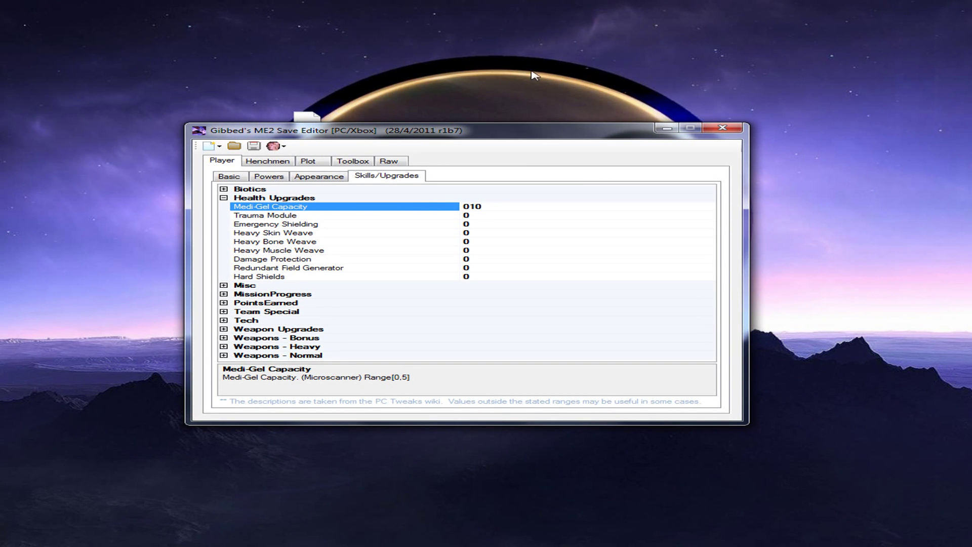
{"action": "left_click", "coordinate": [497, 218]}
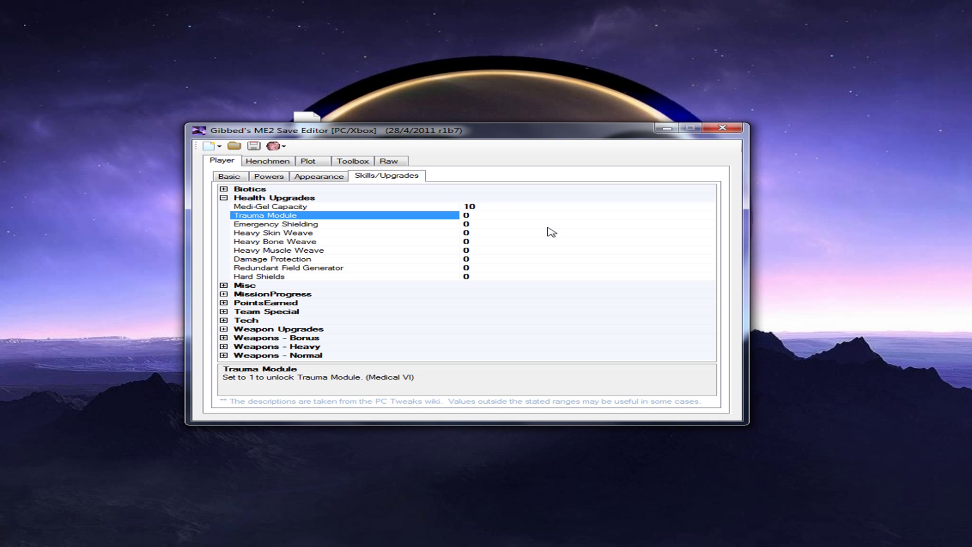
{"action": "type", "text": "10"}
{"action": "left_click", "coordinate": [490, 224]}
{"action": "type", "text": "10"}
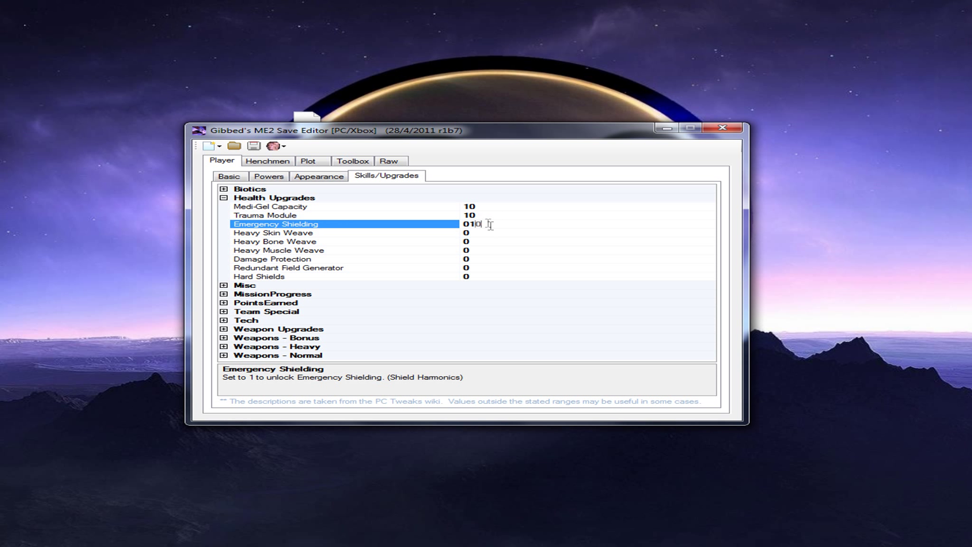
- Set the Heavy Skin Weave, Heavy Bone Weave and Heavy Muscle Weave upgrades to 10
{"action": "left_click", "coordinate": [489, 233]}
{"action": "type", "text": "10"}
{"action": "left_click", "coordinate": [486, 241]}
{"action": "type", "text": "10"}
{"action": "left_click", "coordinate": [487, 252]}
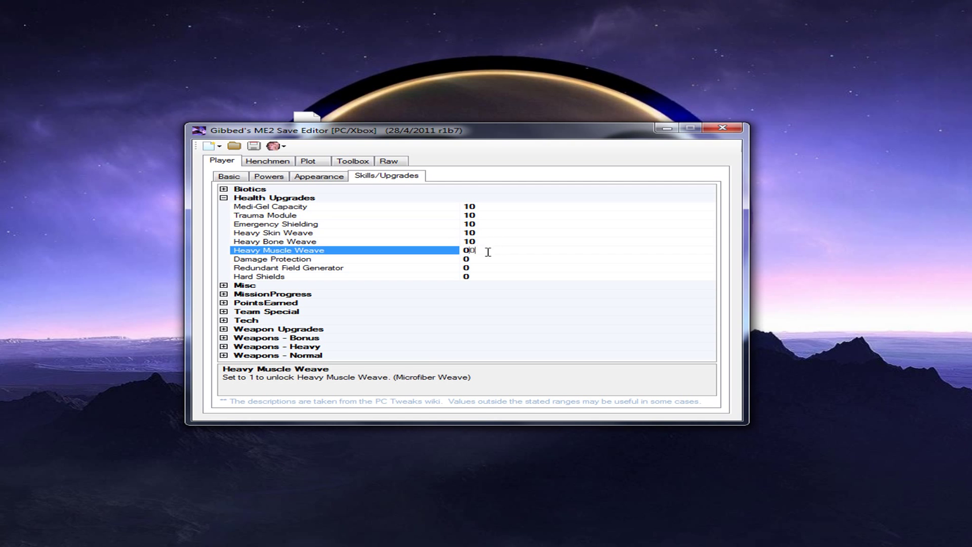
- Set Damage Protection, Redundant Field Generator and Hard Shields to 10 and collapse the Health Upgrades category
{"action": "left_click", "coordinate": [487, 259]}
{"action": "type", "text": "10"}
{"action": "left_click", "coordinate": [487, 267]}
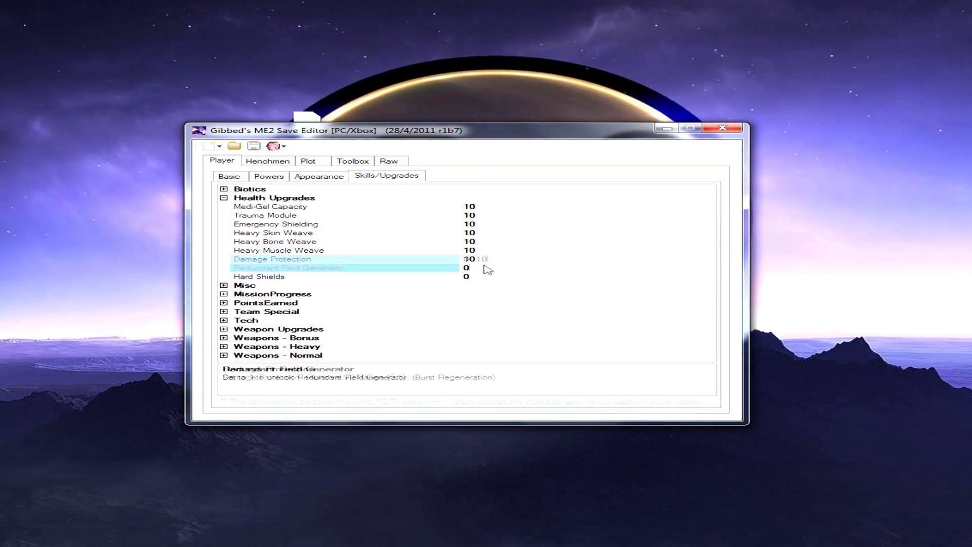
{"action": "type", "text": "10"}
{"action": "left_click", "coordinate": [485, 277]}
{"action": "type", "text": "10"}
{"action": "left_click", "coordinate": [413, 189]}
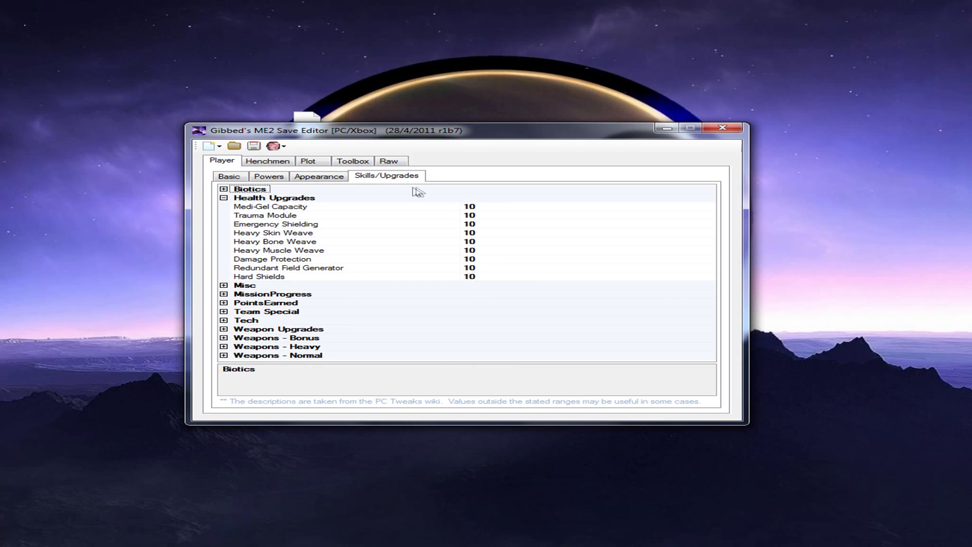
{"action": "left_click", "coordinate": [224, 200]}
{"action": "left_click", "coordinate": [223, 198]}
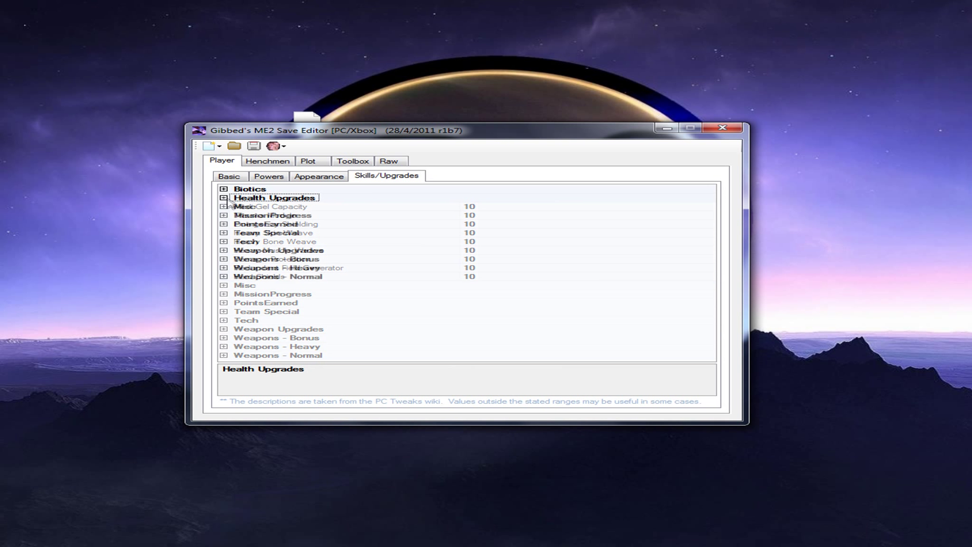
- Expand the weapon, Weapon Upgrades, Team Special and Tech categories to examine their editable entries
{"action": "left_click", "coordinate": [223, 277]}
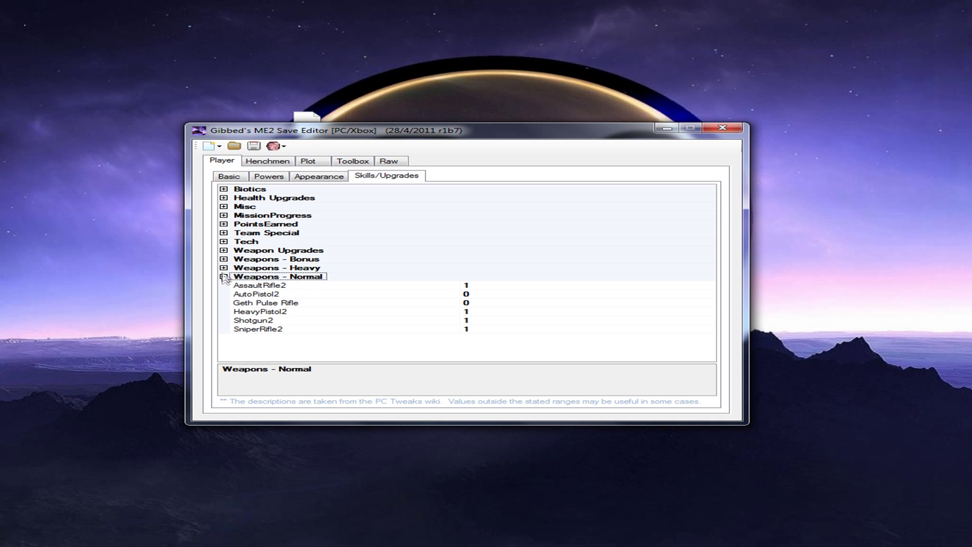
{"action": "left_click", "coordinate": [224, 268]}
{"action": "left_click", "coordinate": [224, 259]}
{"action": "left_click", "coordinate": [223, 259]}
{"action": "left_click", "coordinate": [223, 250]}
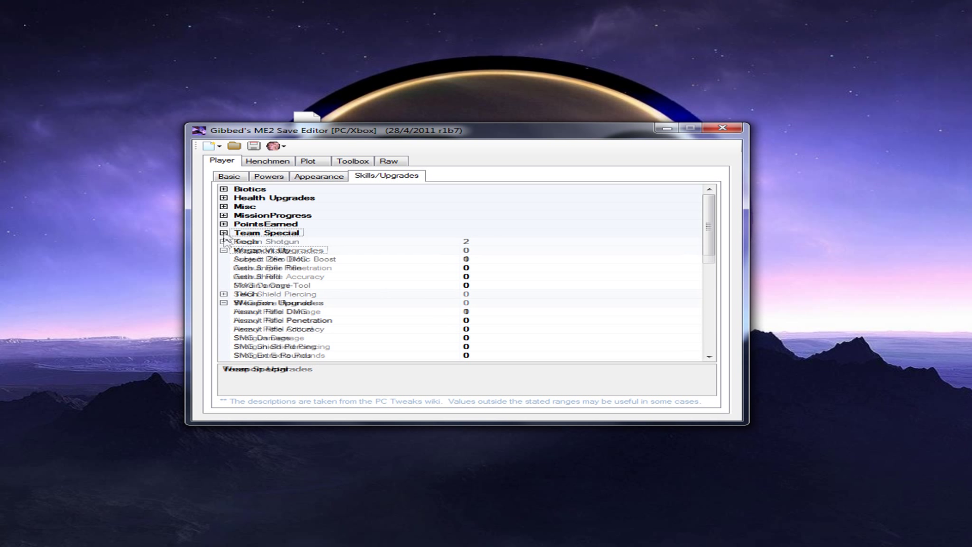
{"action": "left_click", "coordinate": [224, 232]}
{"action": "left_click", "coordinate": [223, 294]}
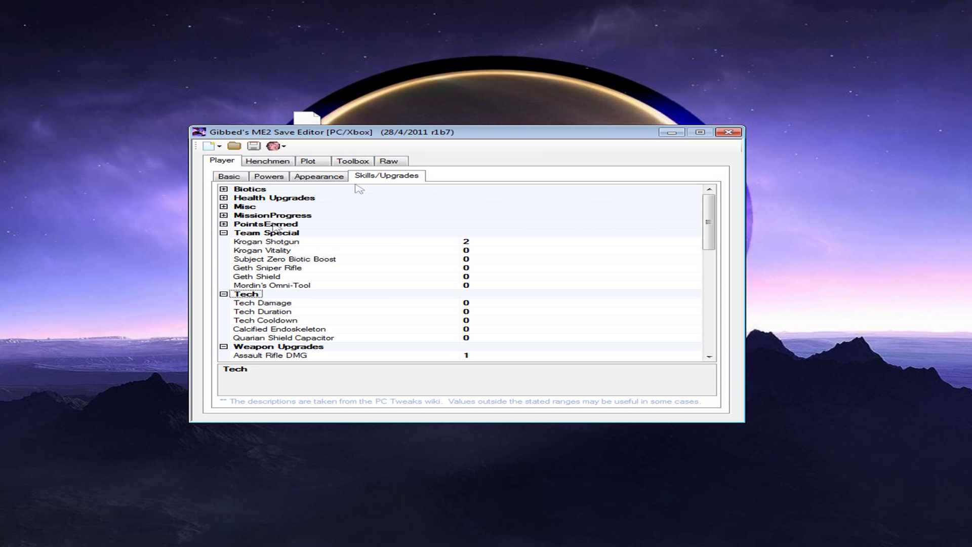
- Collapse all the expanded upgrade and weapon categories, check the Henchmen page and return to the Player page
{"action": "double_click", "coordinate": [242, 234]}
{"action": "double_click", "coordinate": [246, 242]}
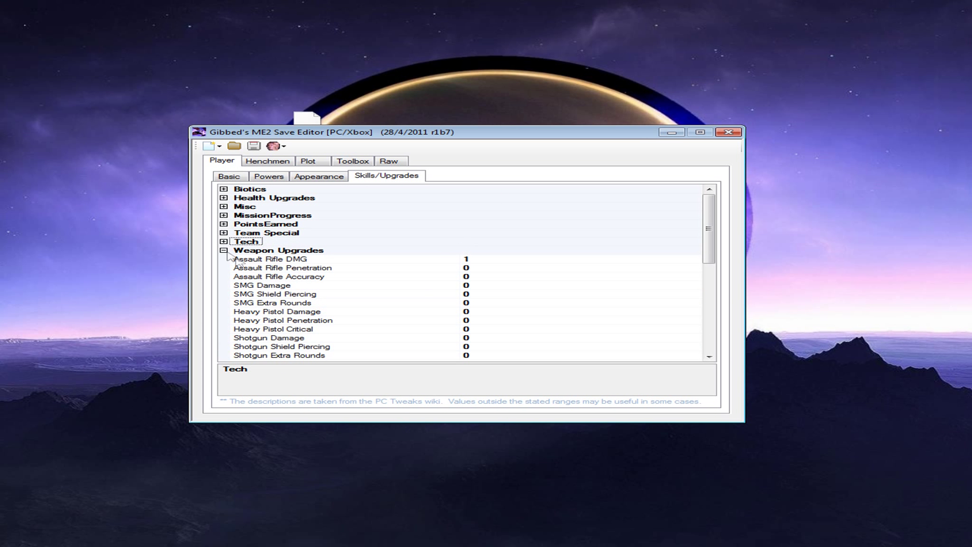
{"action": "double_click", "coordinate": [232, 251]}
{"action": "double_click", "coordinate": [228, 259]}
{"action": "double_click", "coordinate": [228, 268]}
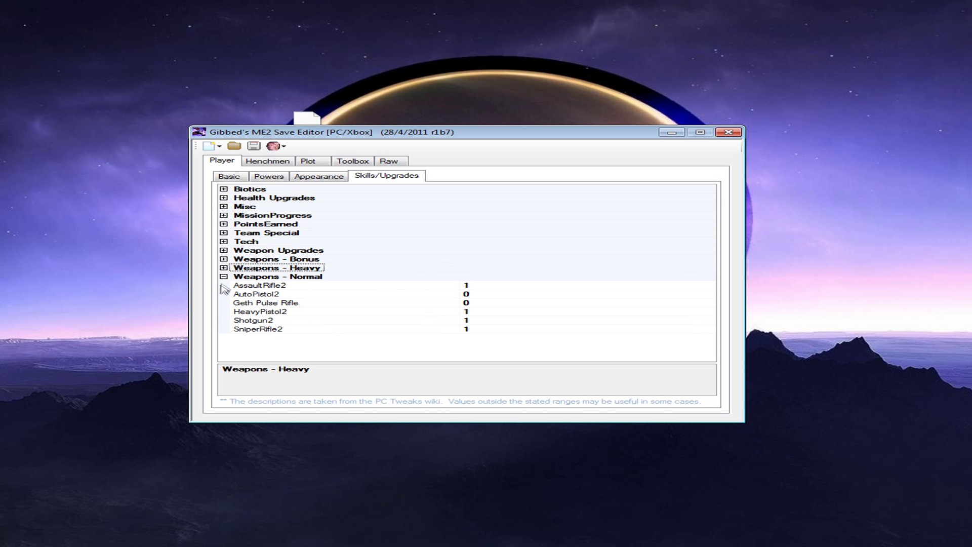
{"action": "double_click", "coordinate": [227, 277]}
{"action": "left_click", "coordinate": [271, 162]}
{"action": "left_click", "coordinate": [236, 163]}
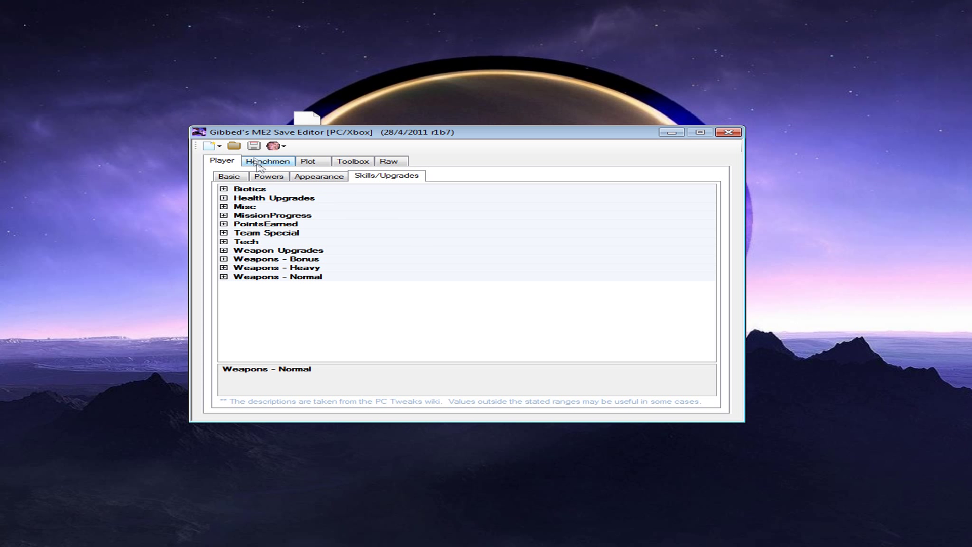
- Examine the Plot section's Player, ME2 Plot table, Henchmen and Mass Effect 1 pages, including the Mass Effect 1 flags and values
{"action": "left_click", "coordinate": [291, 167]}
{"action": "left_click", "coordinate": [322, 166]}
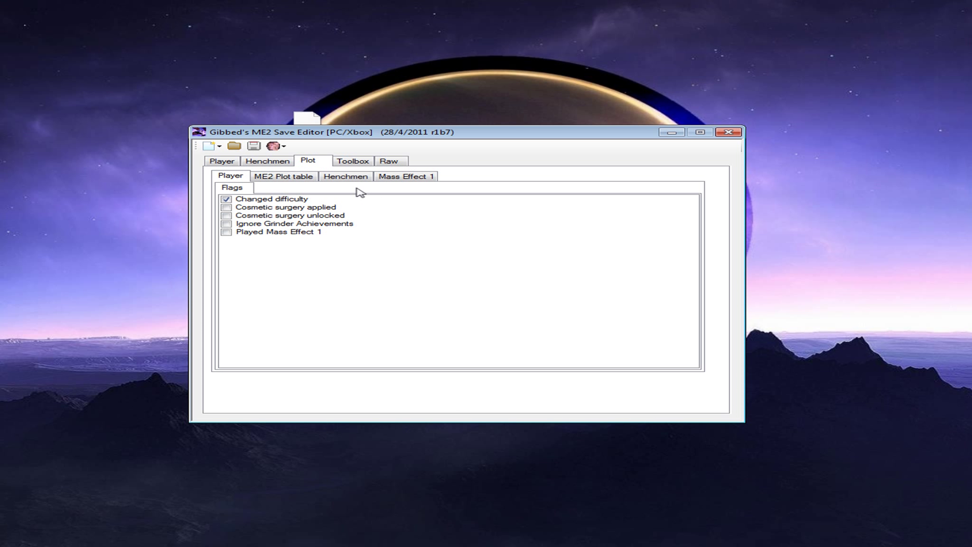
{"action": "left_click", "coordinate": [296, 182]}
{"action": "left_click", "coordinate": [332, 178]}
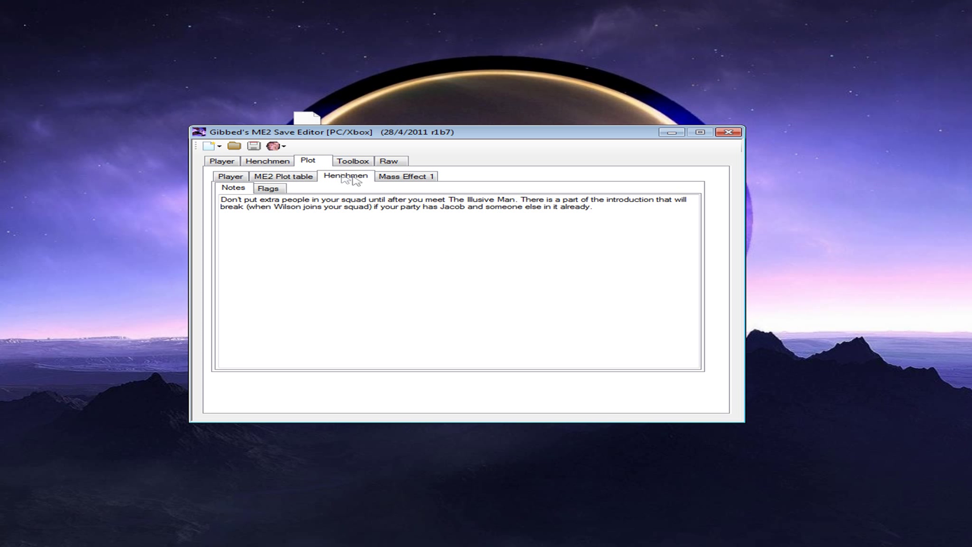
{"action": "left_click", "coordinate": [385, 182]}
{"action": "left_click", "coordinate": [242, 177]}
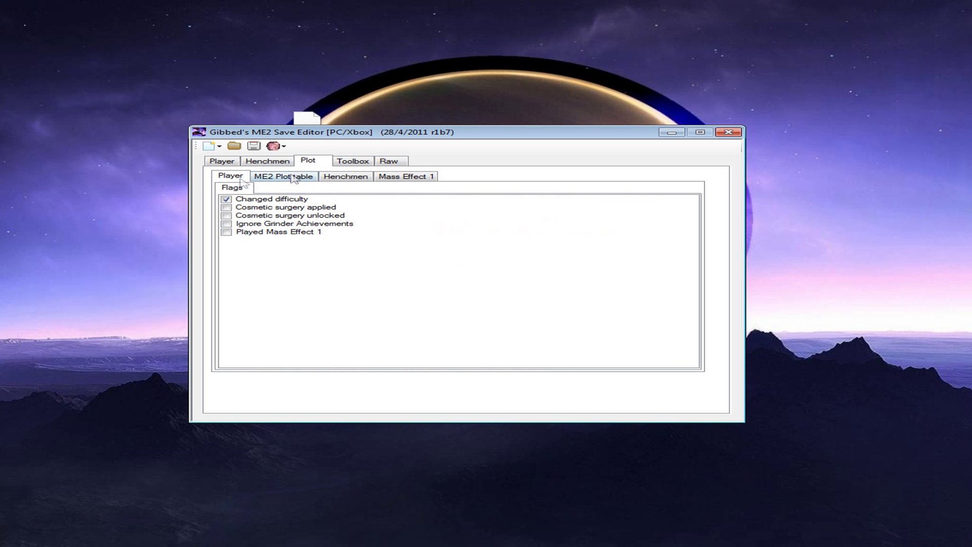
{"action": "left_click", "coordinate": [298, 177]}
{"action": "left_click", "coordinate": [346, 177]}
{"action": "left_click", "coordinate": [397, 177]}
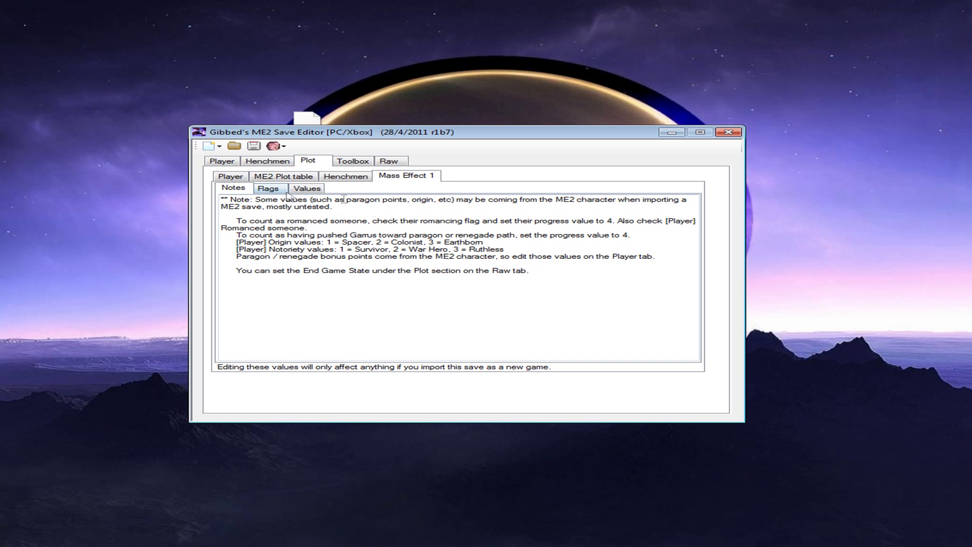
{"action": "left_click", "coordinate": [276, 192]}
{"action": "left_click", "coordinate": [304, 191]}
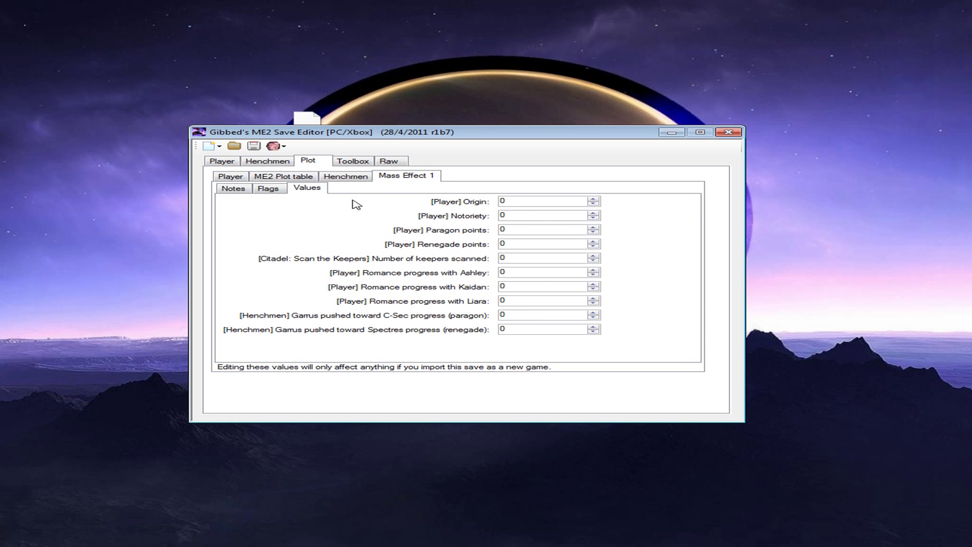
{"action": "left_click", "coordinate": [234, 188]}
{"action": "left_click", "coordinate": [346, 176]}
{"action": "left_click", "coordinate": [281, 177]}
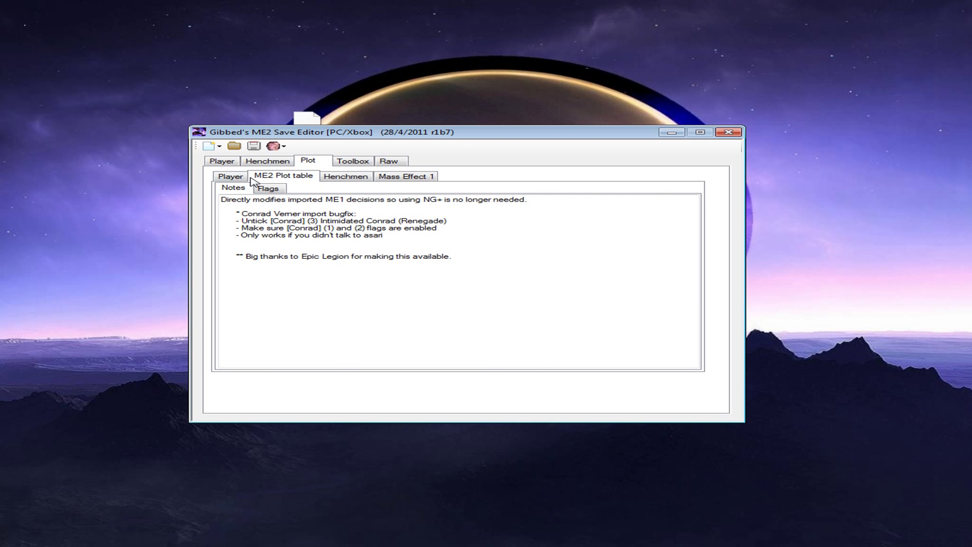
{"action": "left_click", "coordinate": [233, 176]}
- Examine the Toolbox page and the Raw save data, including the Time Played and Difficulty entries
{"action": "left_click", "coordinate": [363, 162]}
{"action": "left_click", "coordinate": [388, 161]}
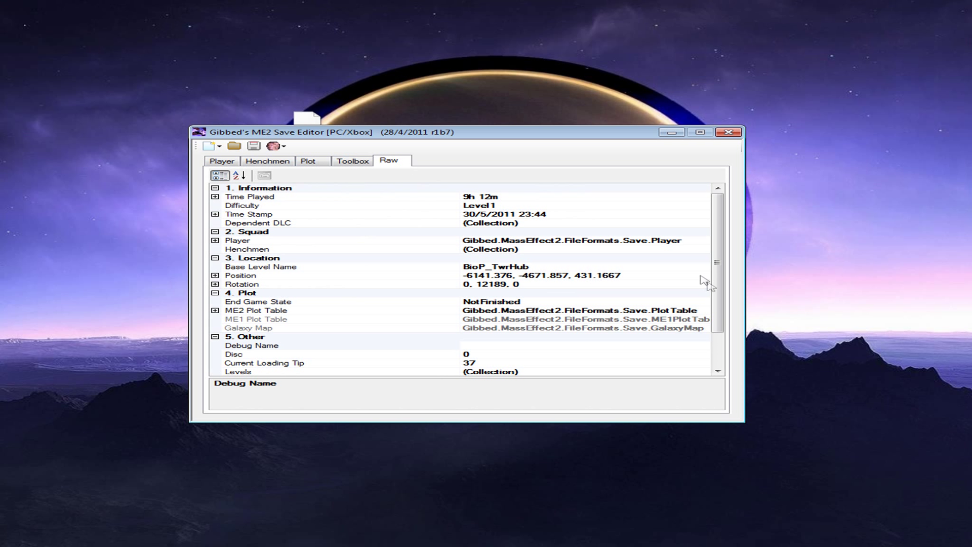
{"action": "scroll", "coordinate": [709, 284], "scroll_direction": "down", "scroll_amount": 2}
{"action": "scroll", "coordinate": [710, 302], "scroll_direction": "up", "scroll_amount": 2}
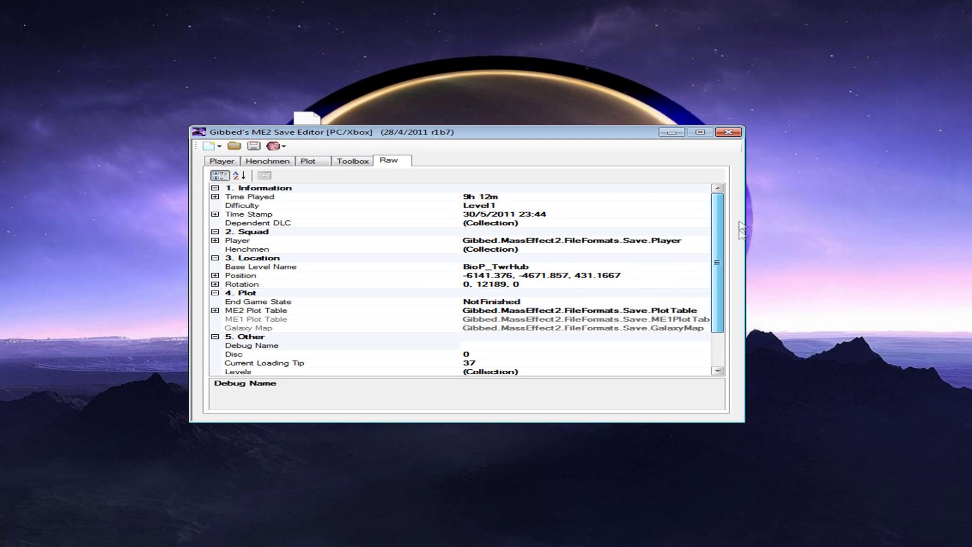
{"action": "left_click", "coordinate": [353, 161]}
{"action": "left_click", "coordinate": [390, 161]}
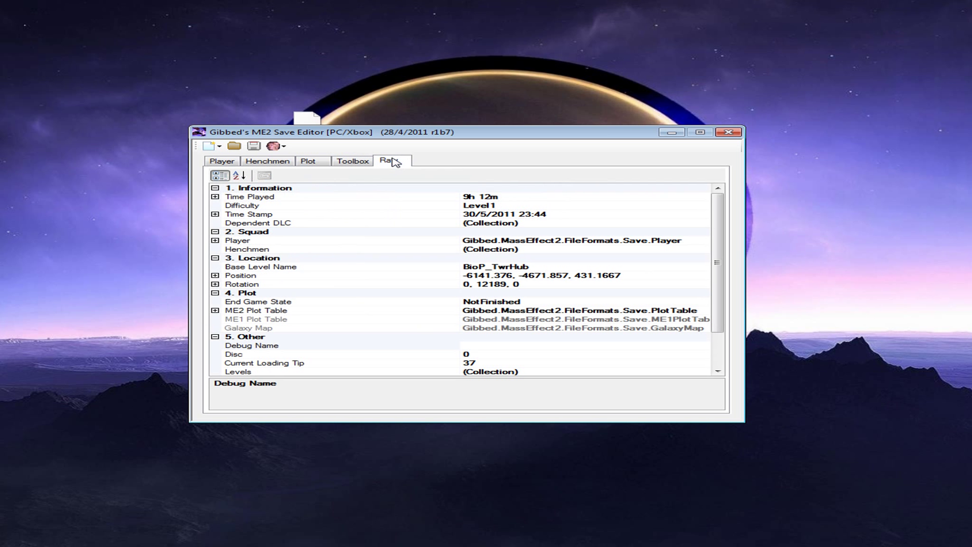
{"action": "left_click", "coordinate": [504, 196]}
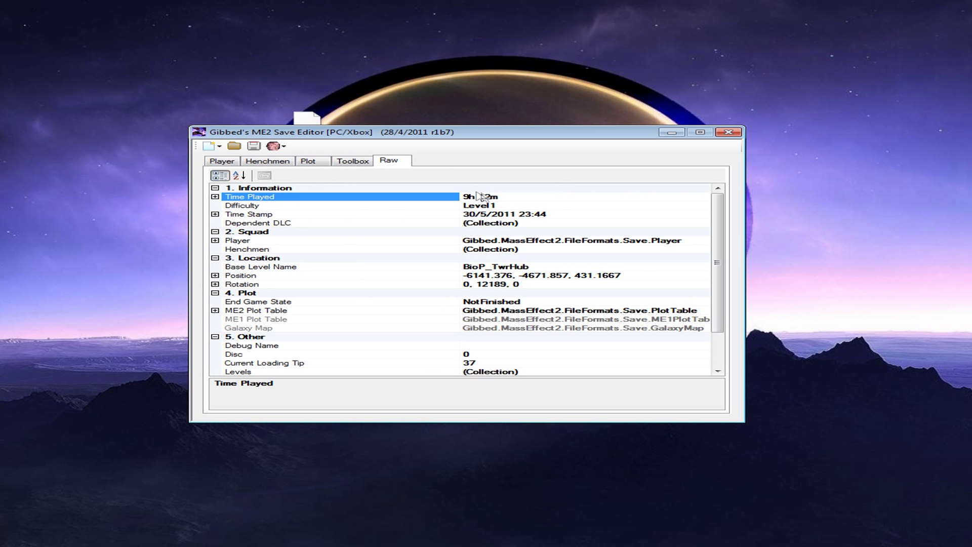
{"action": "key", "text": "Up"}
{"action": "left_click", "coordinate": [476, 197]}
{"action": "right_click", "coordinate": [481, 198]}
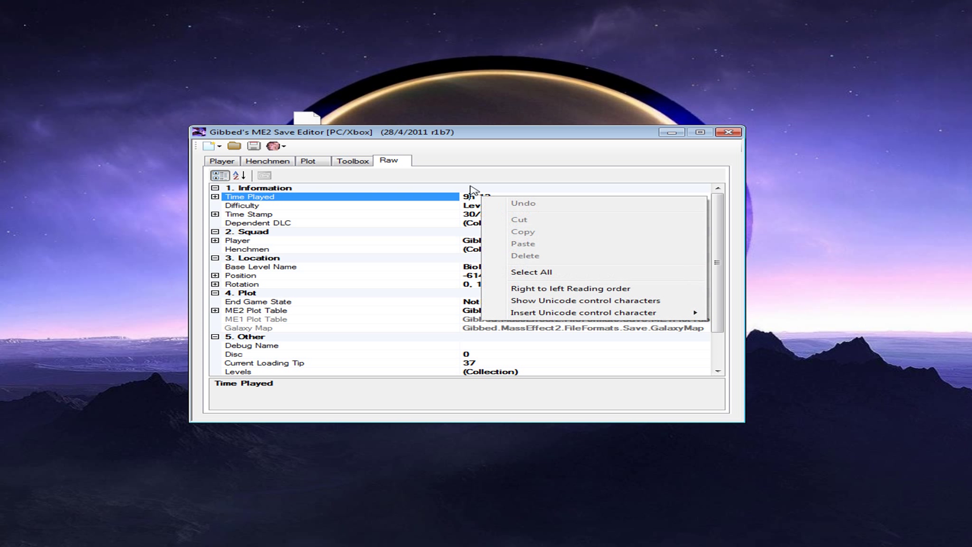
{"action": "left_click", "coordinate": [359, 217]}
{"action": "left_click", "coordinate": [299, 205]}
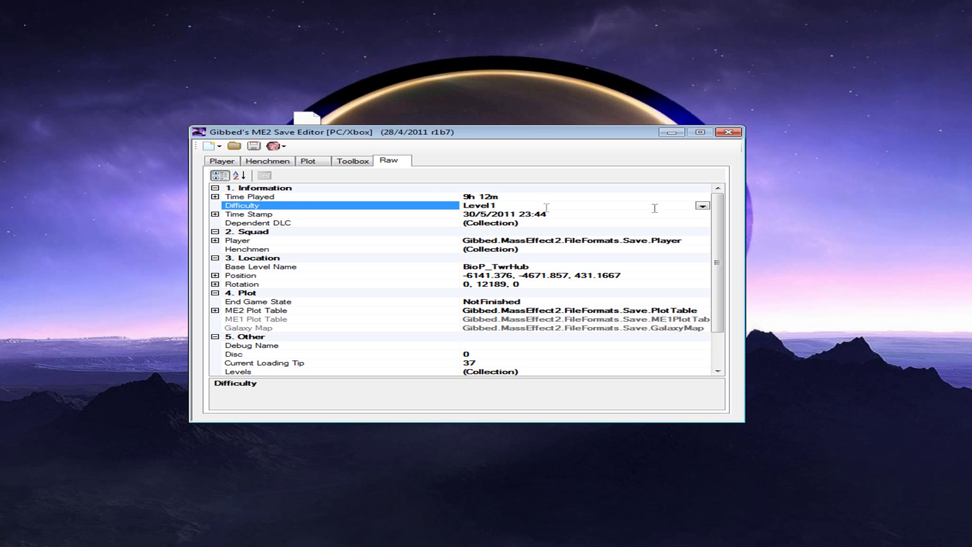
{"action": "left_click", "coordinate": [517, 195]}
{"action": "left_click_drag", "start_coordinate": [617, 196], "coordinate": [326, 190]}
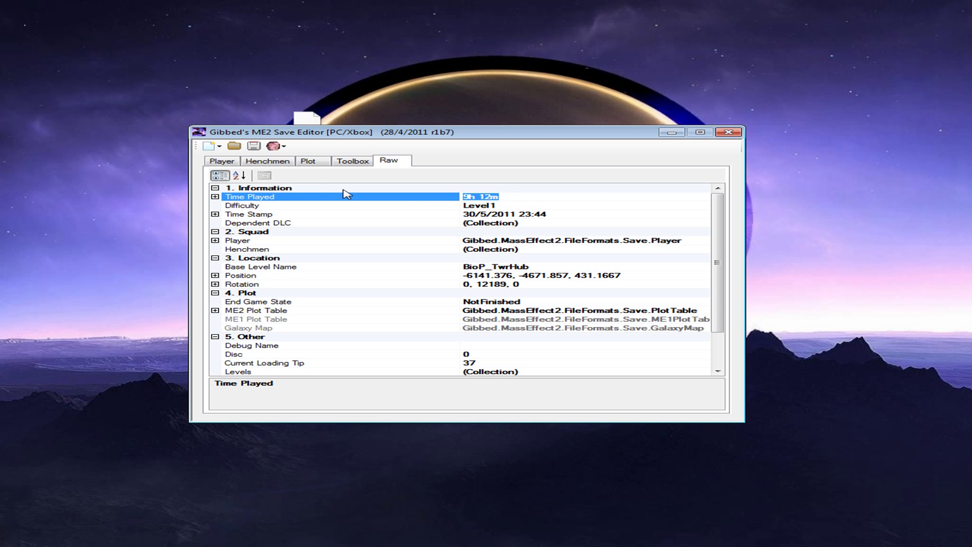
- Look over the Toolbox, Plot and Henchmen pages again and return to the Player page
{"action": "left_click", "coordinate": [353, 162]}
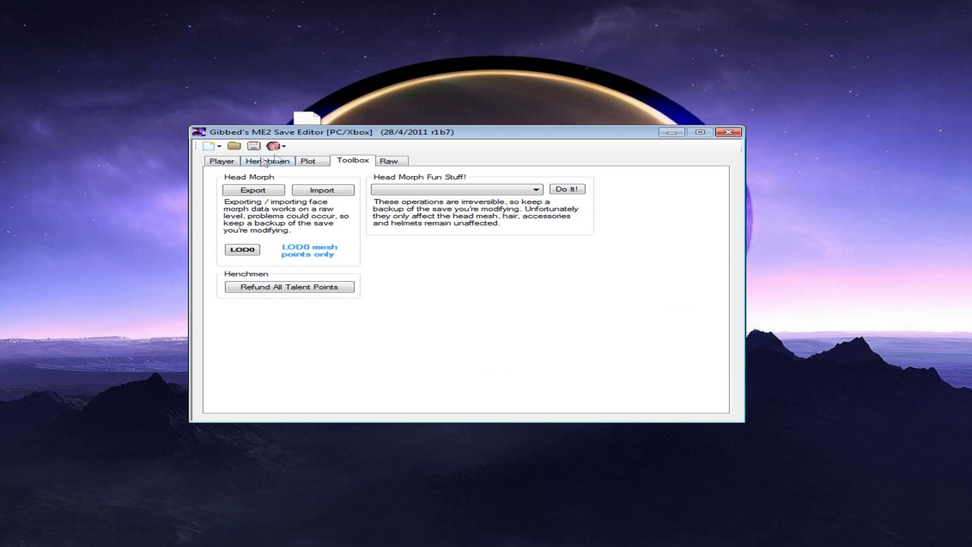
{"action": "left_click", "coordinate": [308, 162]}
{"action": "left_click", "coordinate": [267, 161]}
{"action": "left_click", "coordinate": [221, 160]}
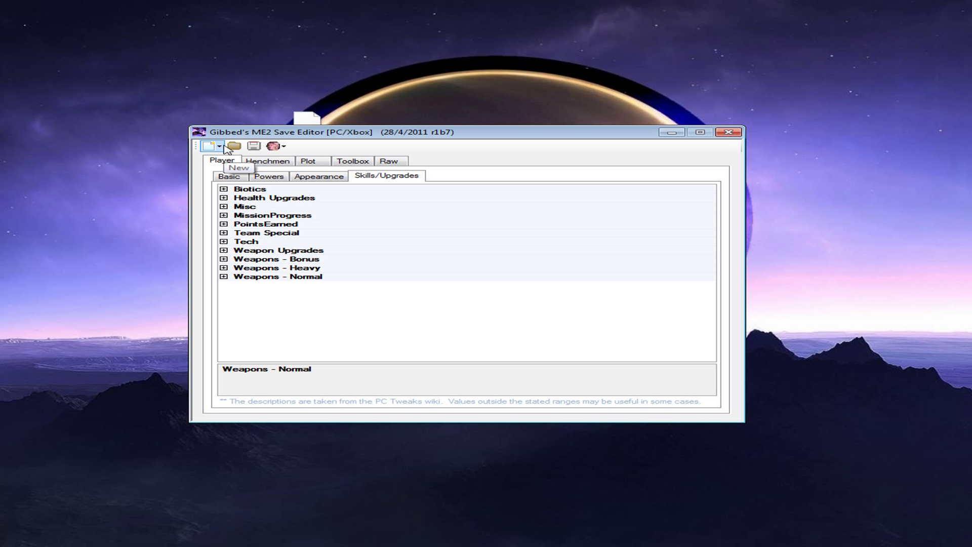
{"action": "left_click", "coordinate": [226, 149]}
{"action": "left_click", "coordinate": [225, 149]}
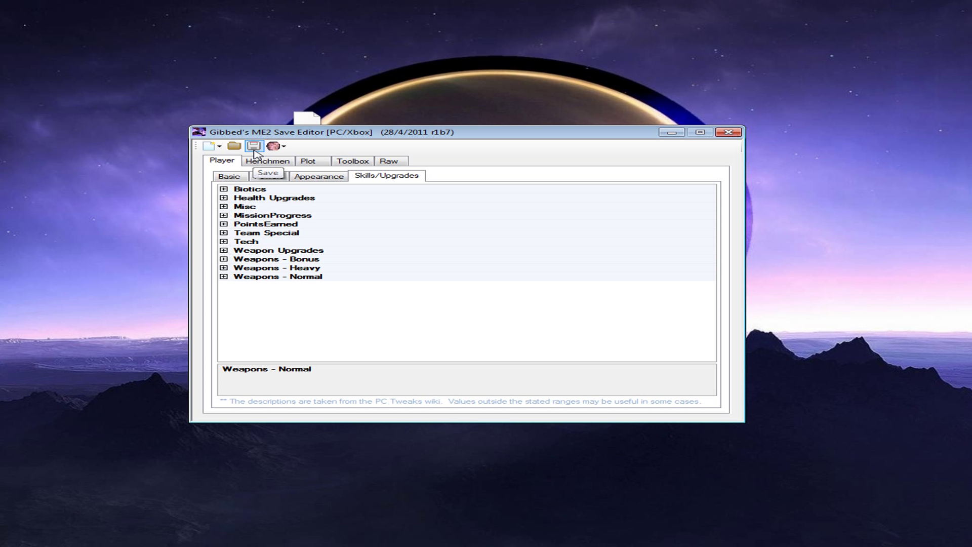
- Save the modded game to the Desktop as Save_0006, replacing the existing Save_0006.xbsav
{"action": "left_click", "coordinate": [255, 151]}
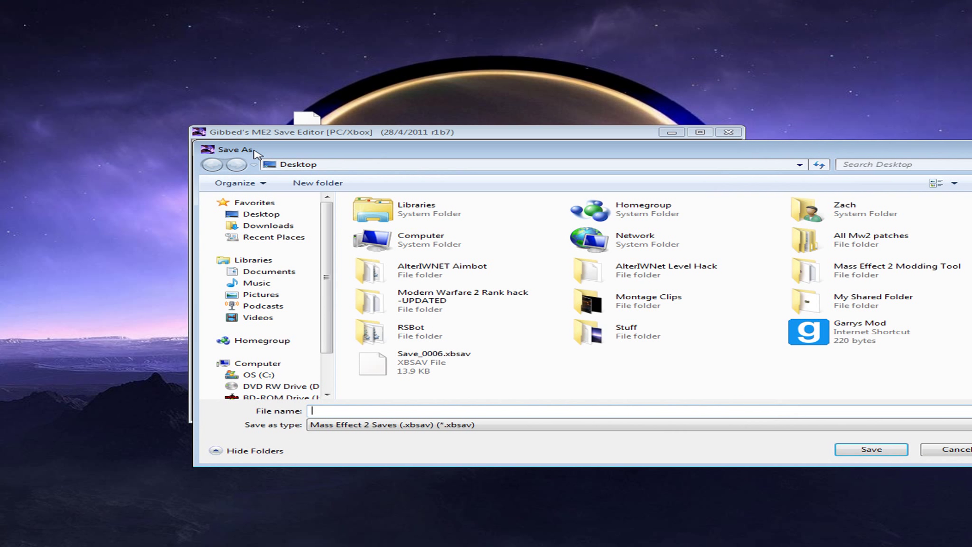
{"action": "left_click", "coordinate": [417, 365]}
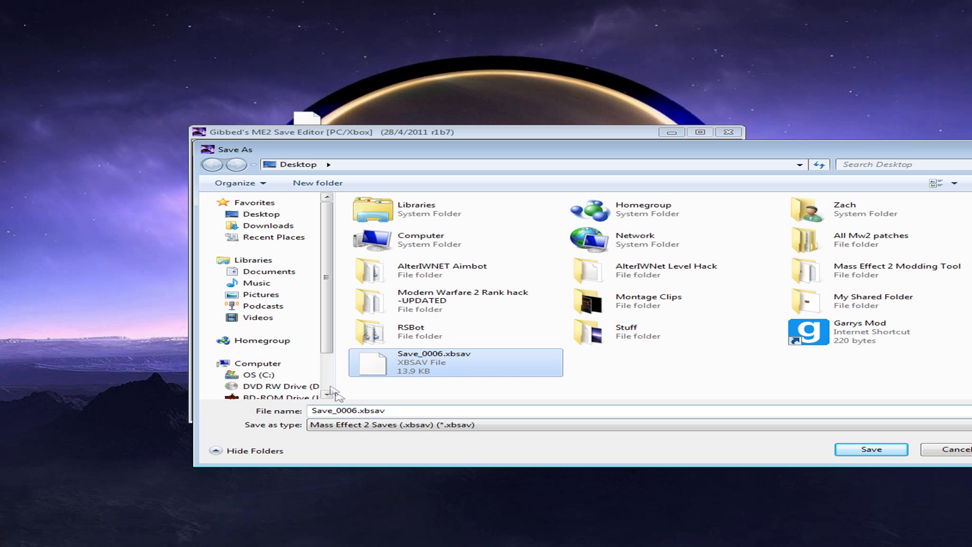
{"action": "right_click", "coordinate": [443, 375]}
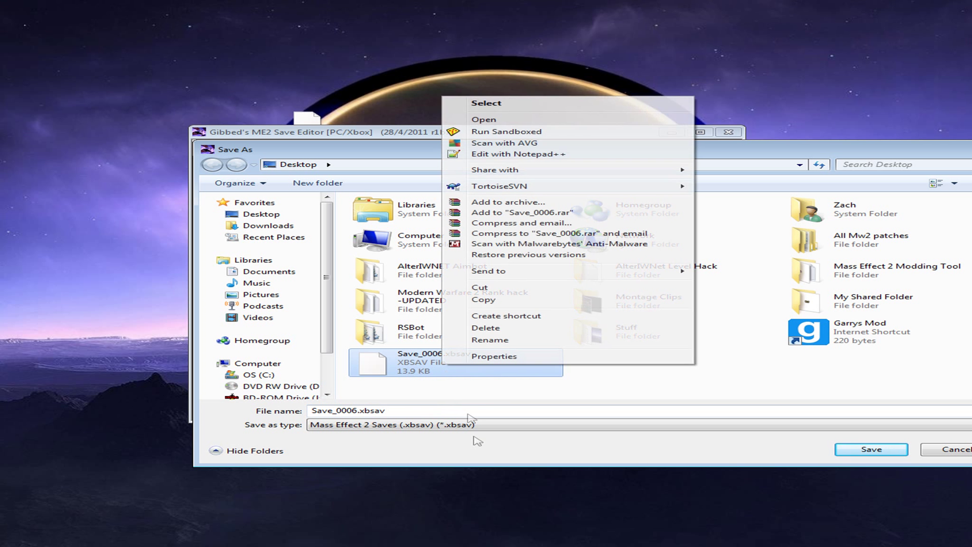
{"action": "left_click", "coordinate": [488, 338]}
{"action": "right_click", "coordinate": [443, 357]}
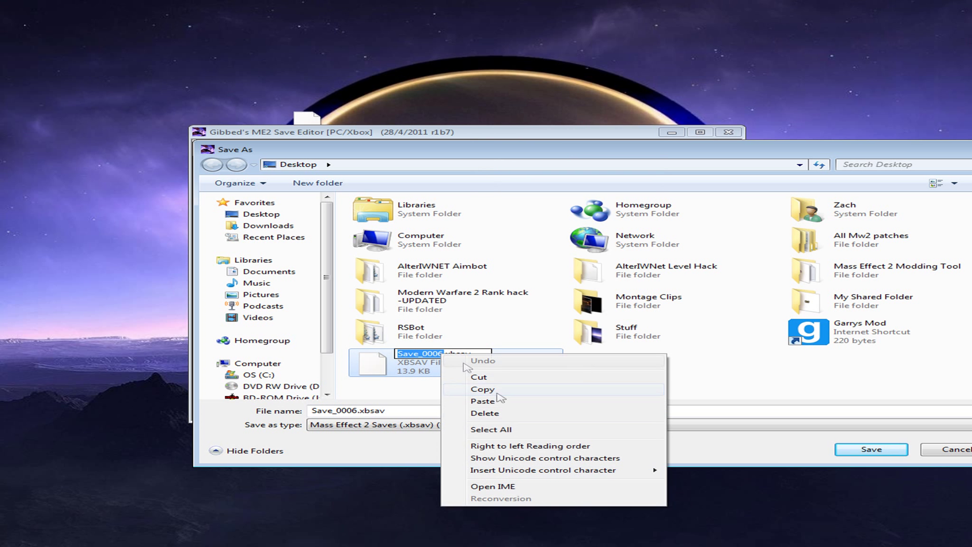
{"action": "left_click", "coordinate": [488, 386]}
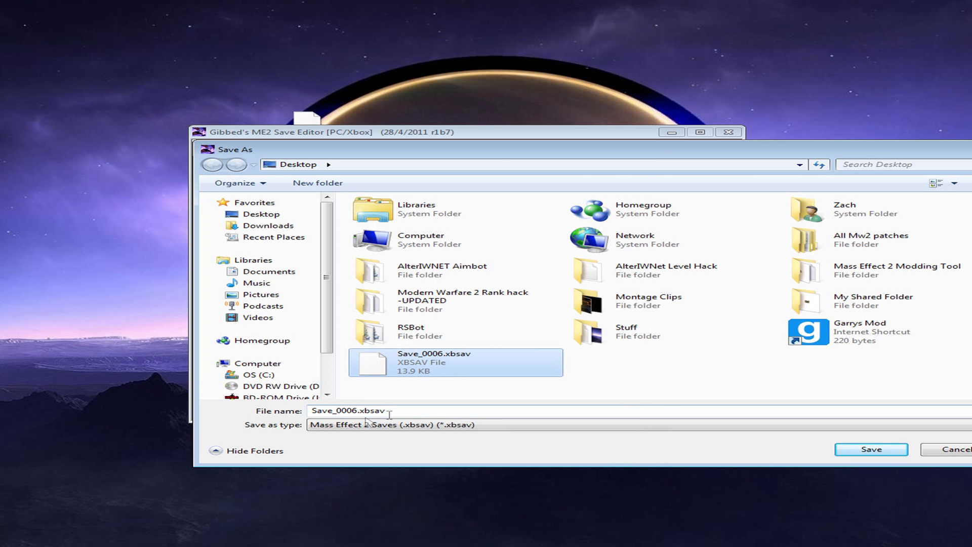
{"action": "left_click", "coordinate": [354, 412]}
{"action": "right_click", "coordinate": [322, 412]}
{"action": "left_click", "coordinate": [358, 461]}
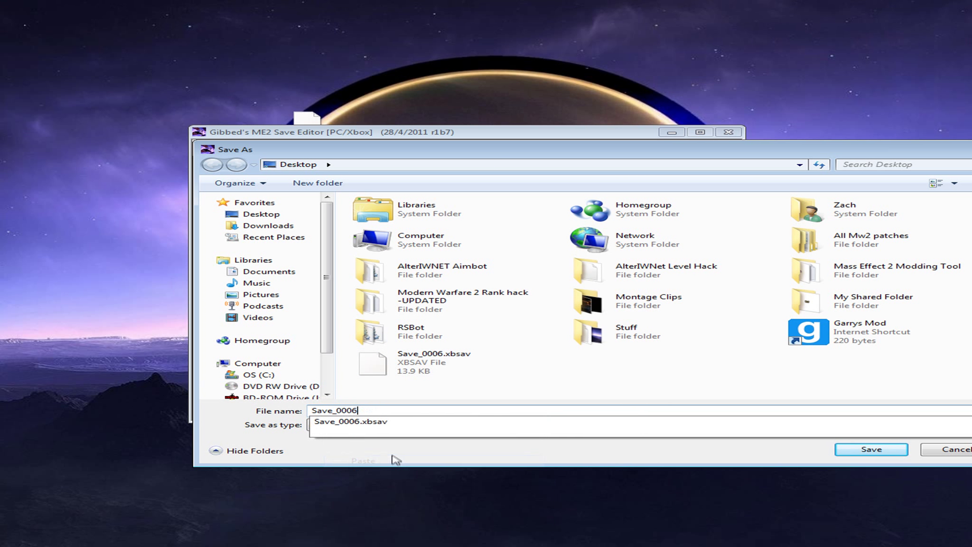
{"action": "left_click", "coordinate": [870, 450]}
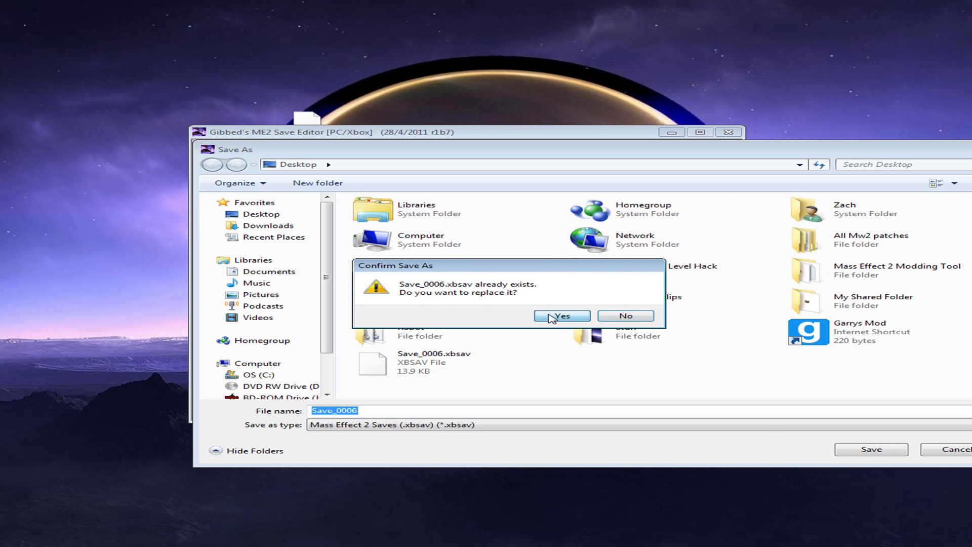
{"action": "left_click", "coordinate": [551, 317]}
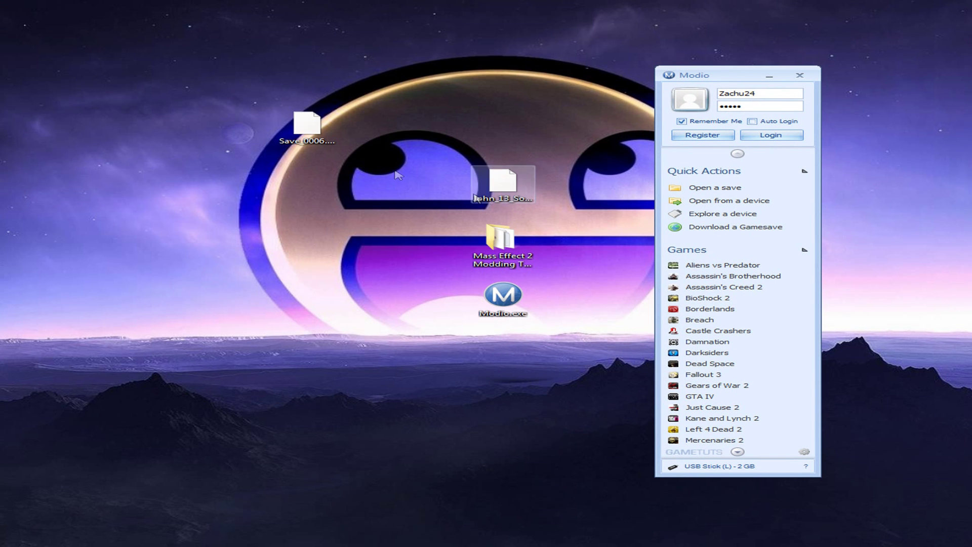
- Load the desktop's John_13_Soldier_280511 save into Modio and show its file contents
{"action": "left_click_drag", "start_coordinate": [499, 186], "coordinate": [705, 234]}
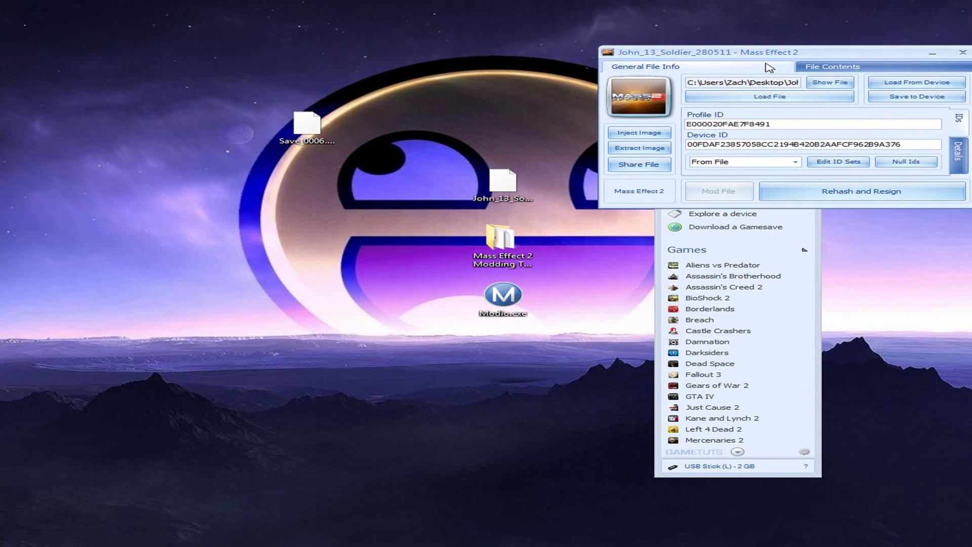
{"action": "left_click_drag", "start_coordinate": [748, 58], "coordinate": [222, 248]}
{"action": "left_click", "coordinate": [349, 258]}
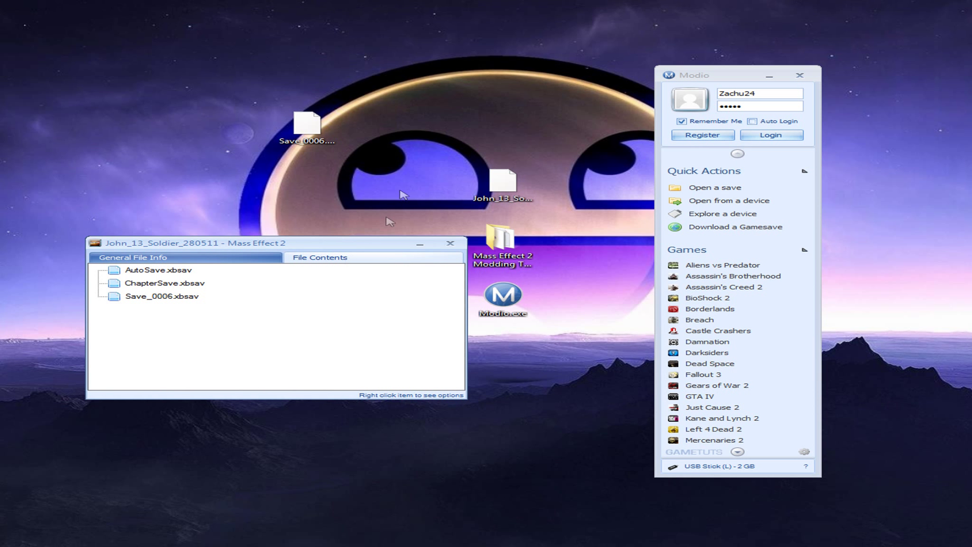
- Delete the old Save_0006.xbsav from the John_13_Soldier_280511 package and confirm the deletion
{"action": "right_click", "coordinate": [163, 296]}
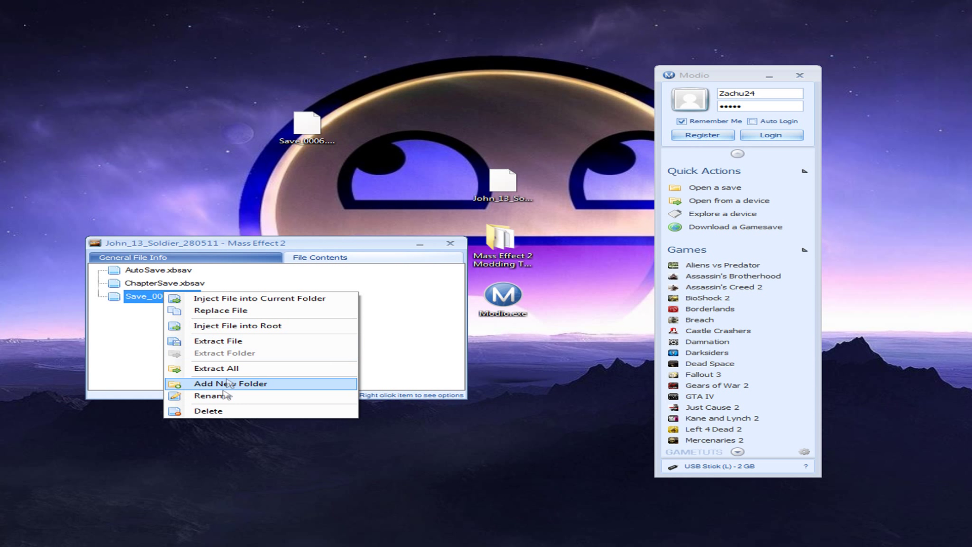
{"action": "left_click", "coordinate": [152, 303]}
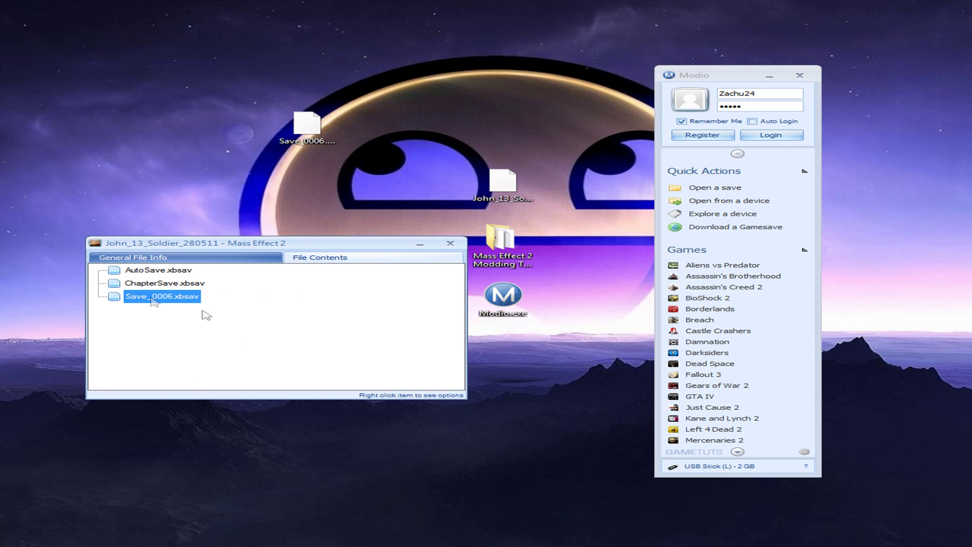
{"action": "right_click", "coordinate": [155, 301]}
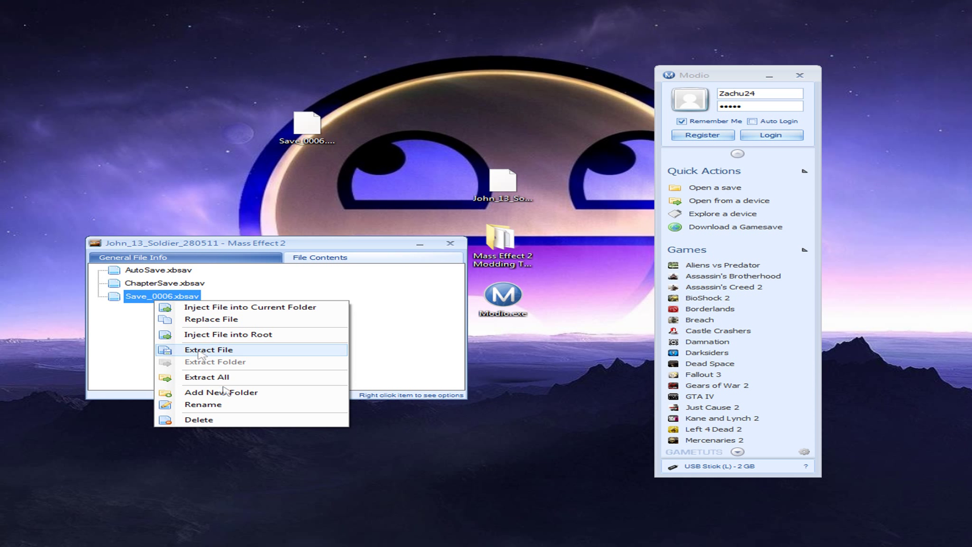
{"action": "left_click", "coordinate": [218, 419]}
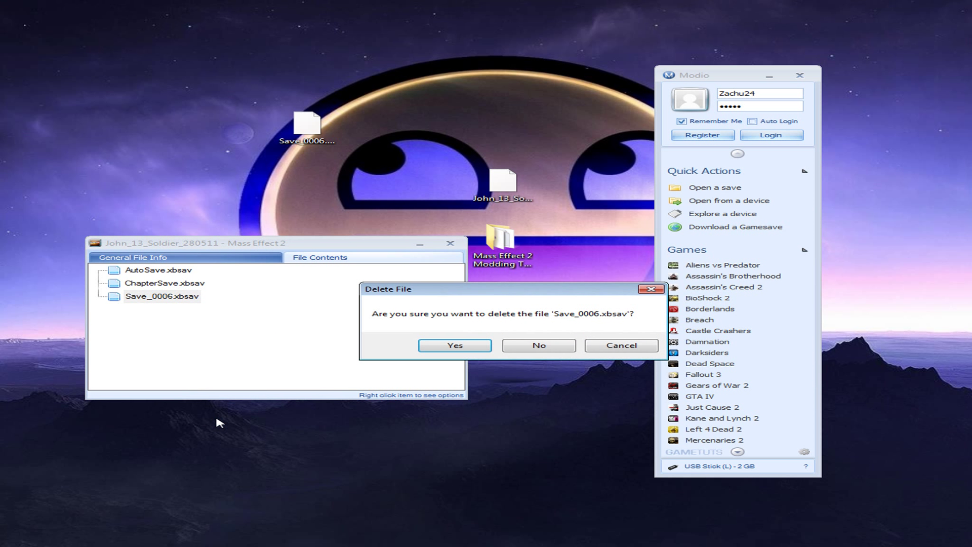
{"action": "left_click", "coordinate": [480, 346]}
- Copy the John_13_Soldier_280511 save file from the desktop
{"action": "right_click", "coordinate": [534, 182]}
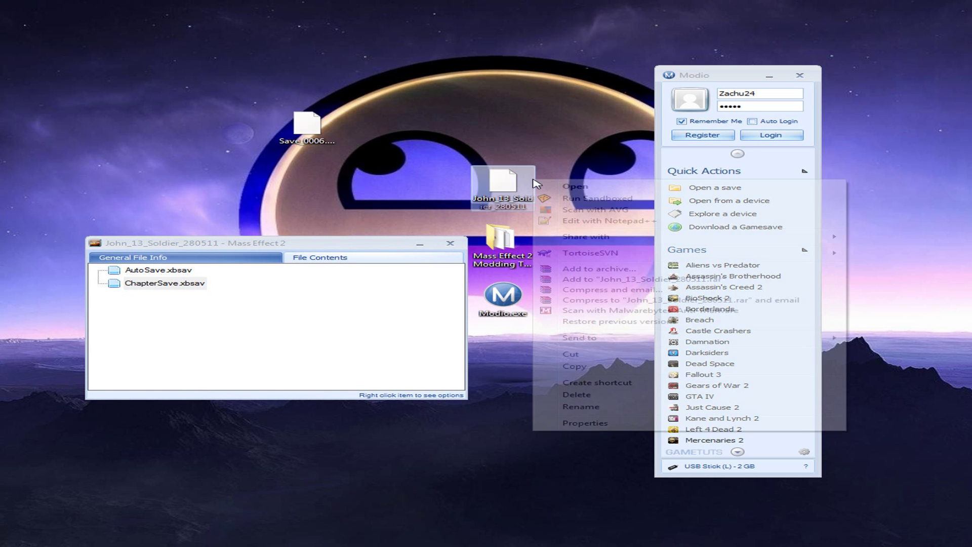
{"action": "left_click", "coordinate": [577, 365]}
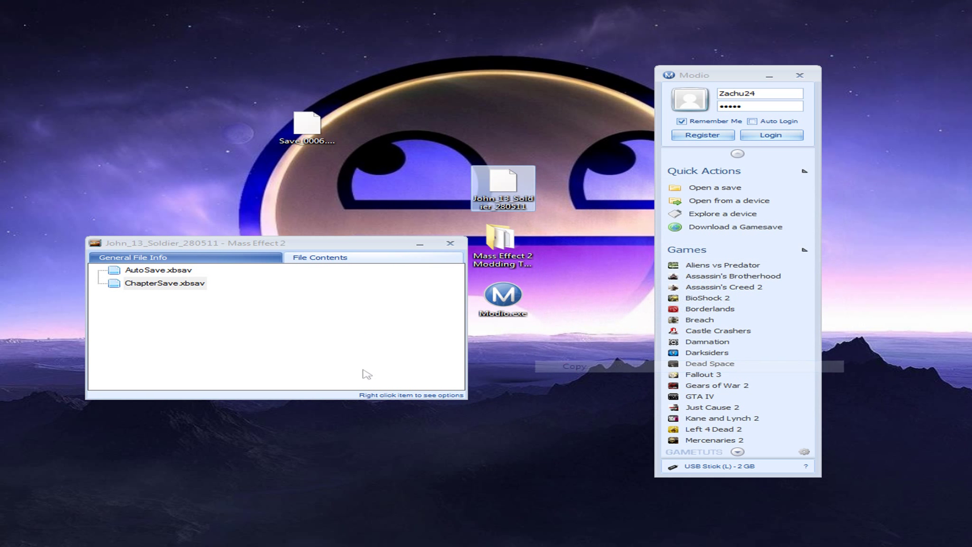
{"action": "right_click", "coordinate": [1, 367]}
{"action": "left_click", "coordinate": [5, 429]}
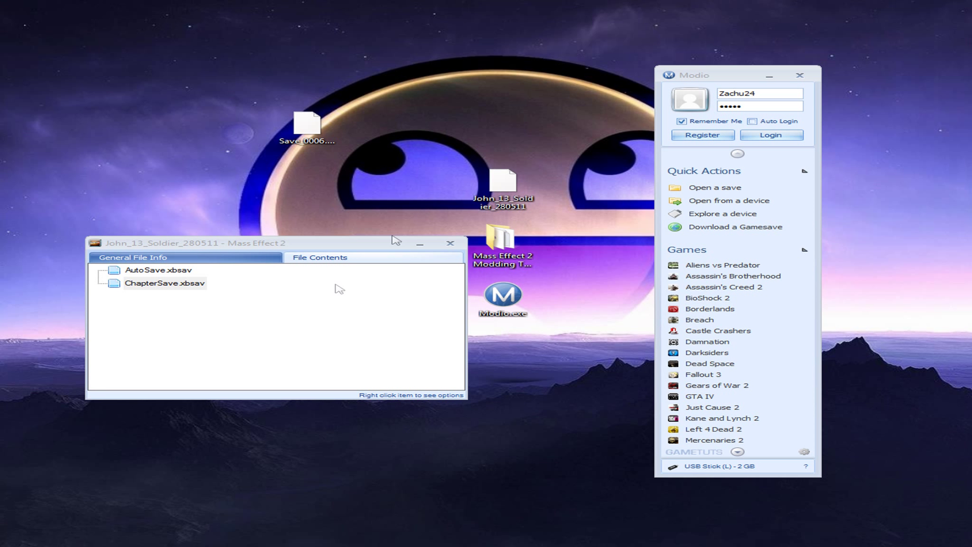
- Inject the modded Save_0006.xbsav from the Desktop into the current folder of the John_13_Soldier_280511 package
{"action": "right_click", "coordinate": [248, 309]}
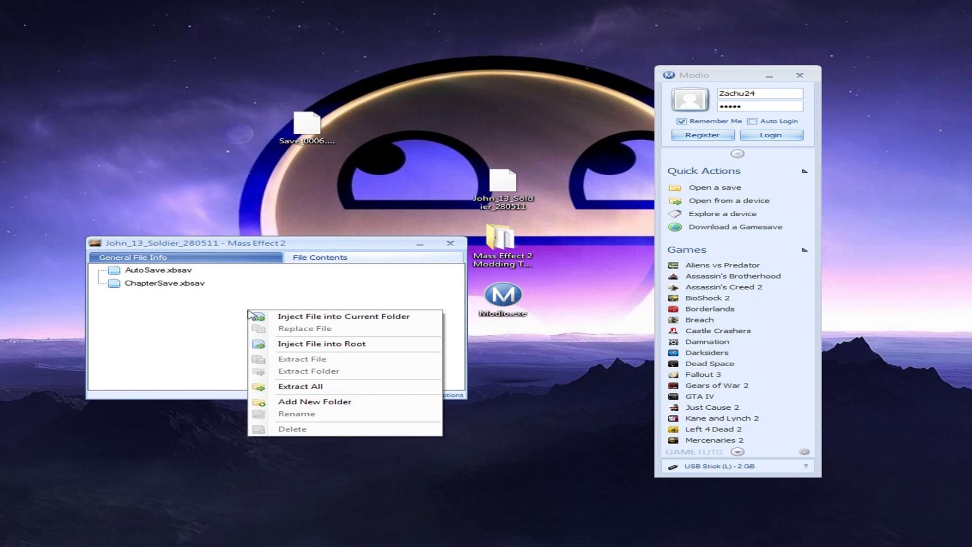
{"action": "left_click", "coordinate": [323, 319]}
{"action": "left_click_drag", "start_coordinate": [405, 259], "coordinate": [448, 136]}
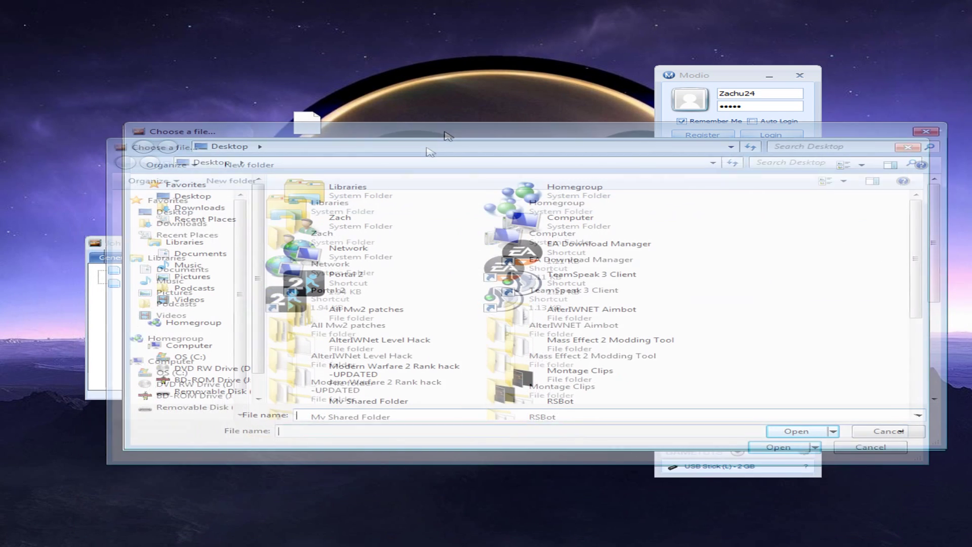
{"action": "left_click", "coordinate": [516, 375]}
{"action": "scroll", "coordinate": [506, 372], "scroll_direction": "down", "scroll_amount": 2}
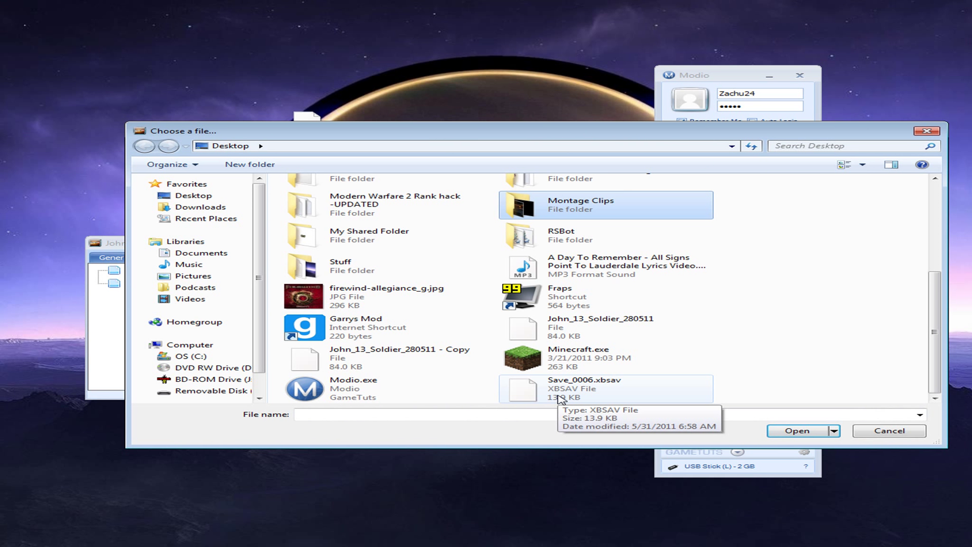
{"action": "double_click", "coordinate": [613, 389]}
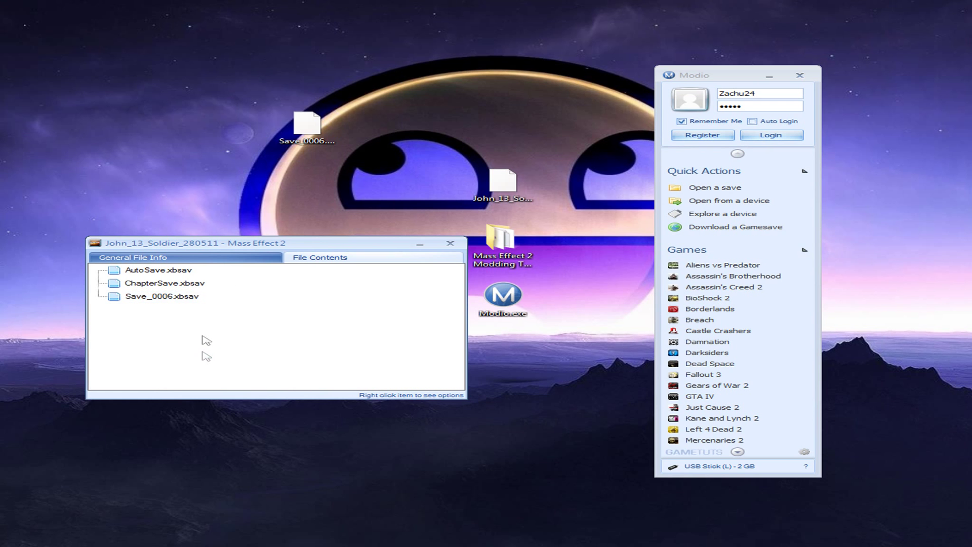
- Rehash and resign the John_13_Soldier_280511 save from its general file info, then close the save's window
{"action": "left_click", "coordinate": [197, 257]}
{"action": "left_click", "coordinate": [323, 259]}
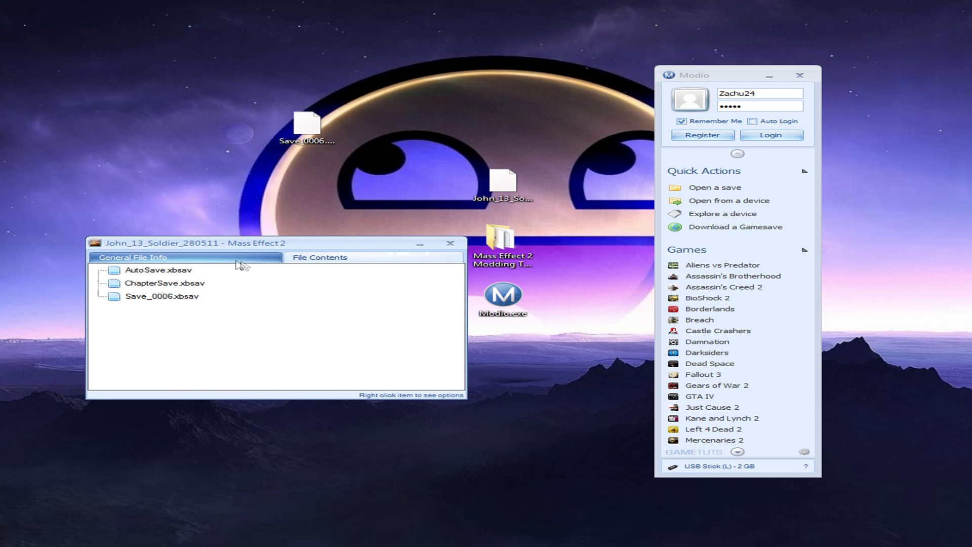
{"action": "left_click", "coordinate": [238, 261]}
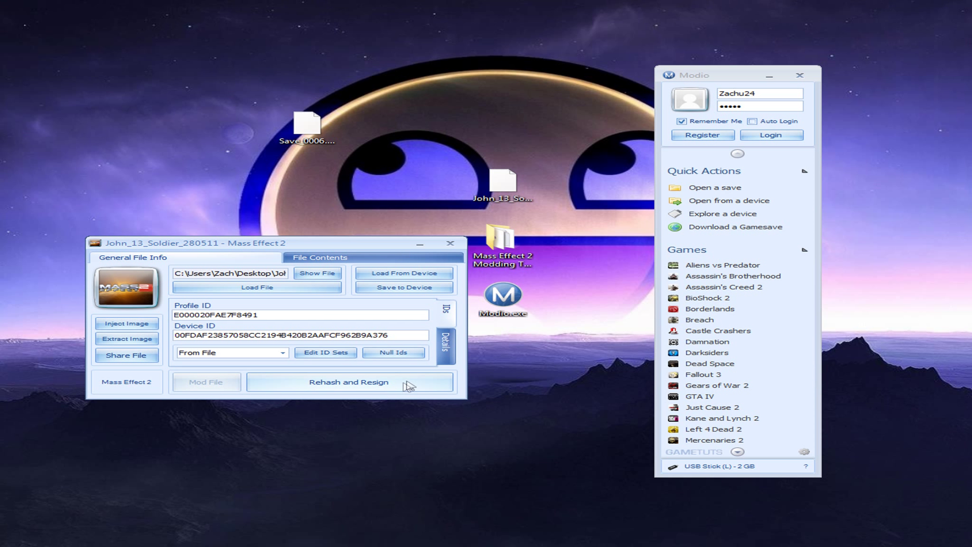
{"action": "left_click", "coordinate": [313, 380]}
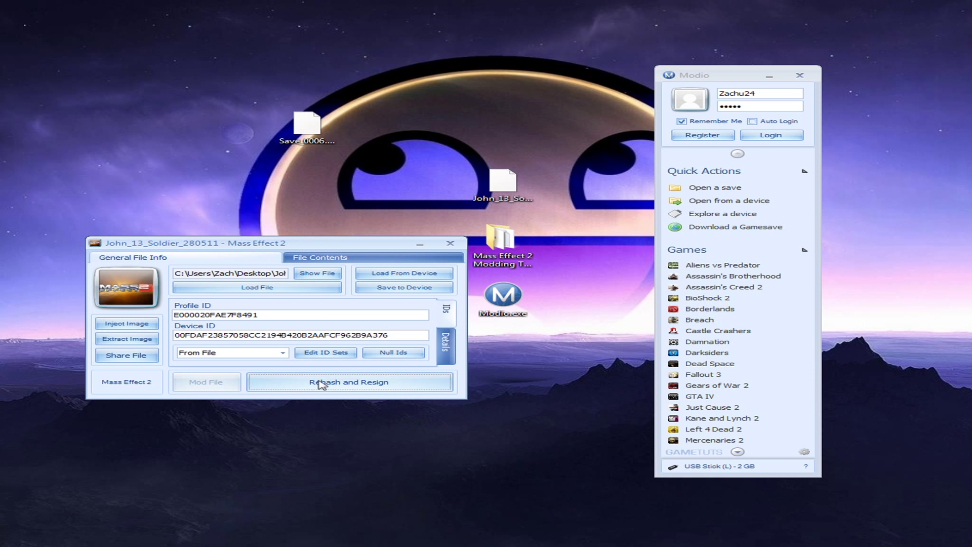
{"action": "left_click", "coordinate": [448, 245]}
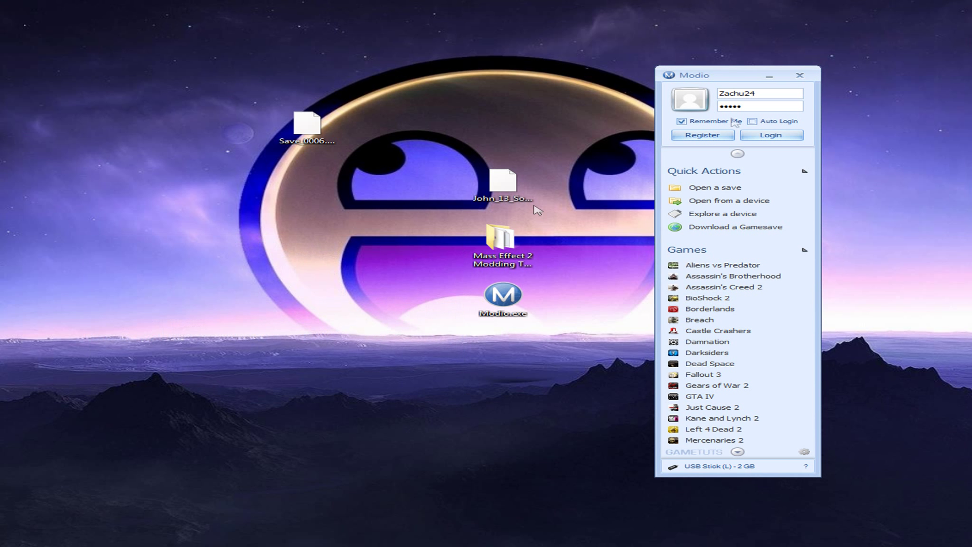
- Start exploring a device in Modio and open the Xbox 360 USB drive in the device explorer
{"action": "left_click", "coordinate": [708, 214]}
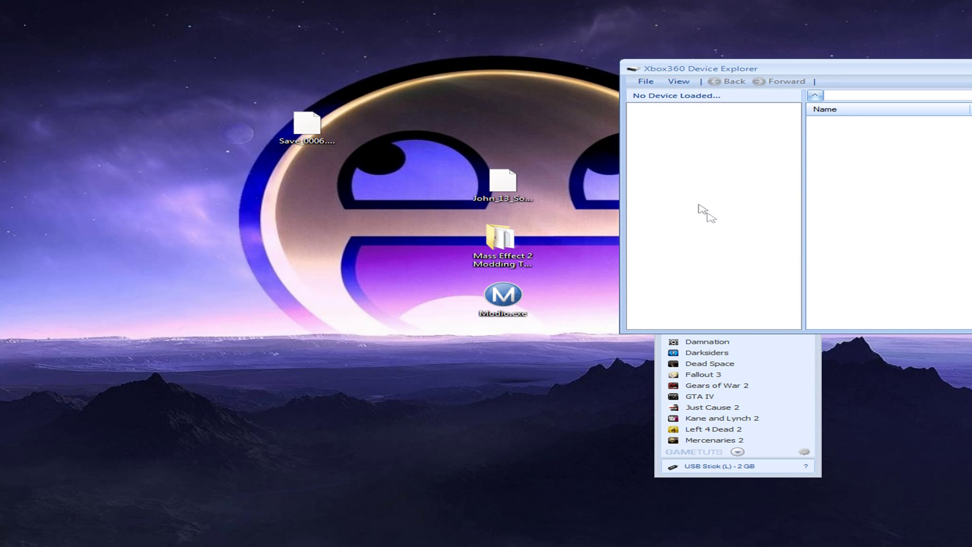
{"action": "left_click_drag", "start_coordinate": [668, 75], "coordinate": [278, 187]}
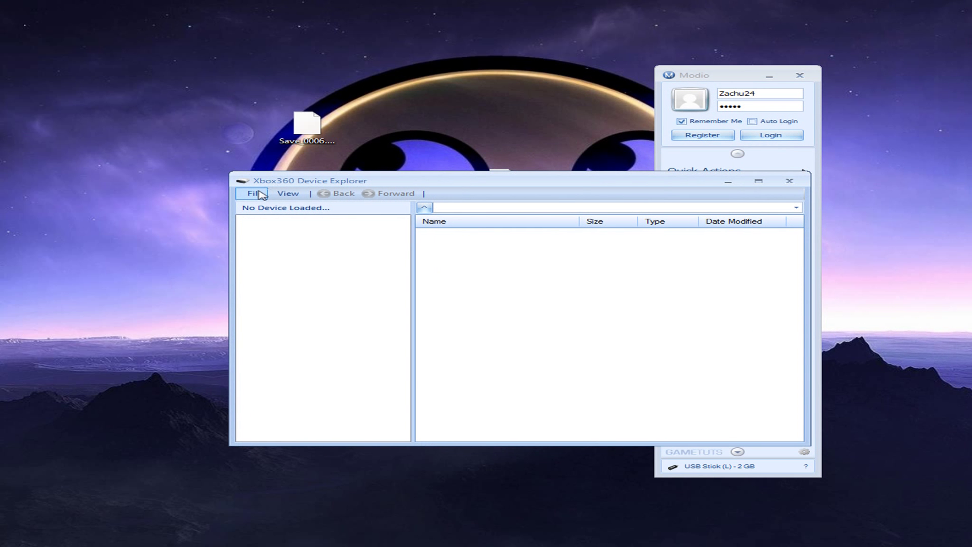
{"action": "left_click", "coordinate": [254, 193]}
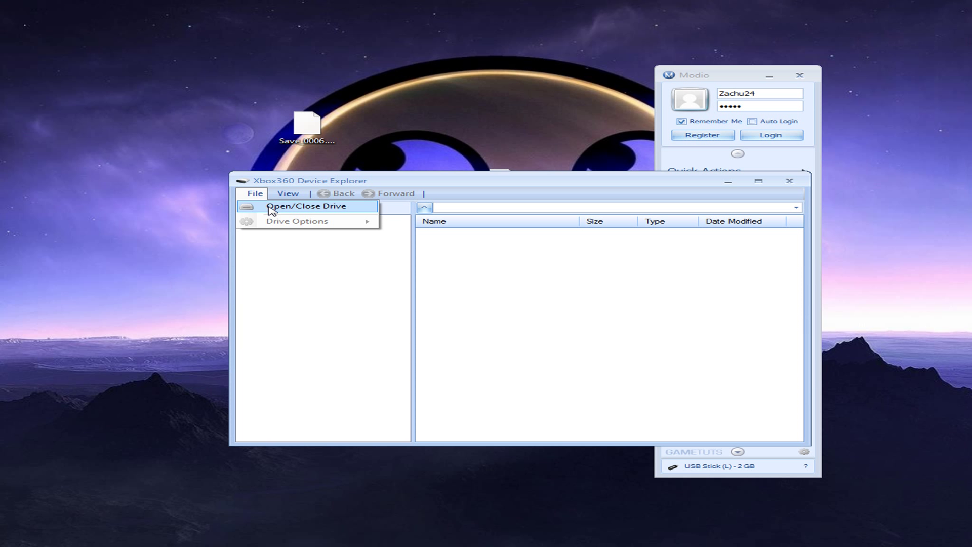
{"action": "left_click", "coordinate": [271, 210]}
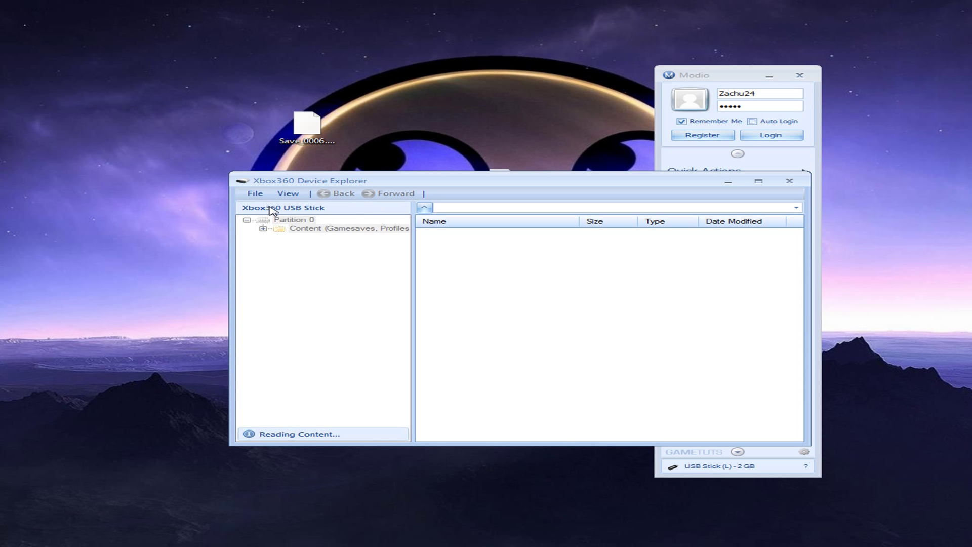
- Open Mass Effect 2's Game Saves folder on the USB stick, under the profile matching the save's Profile ID
{"action": "left_click", "coordinate": [483, 236]}
{"action": "double_click", "coordinate": [484, 236]}
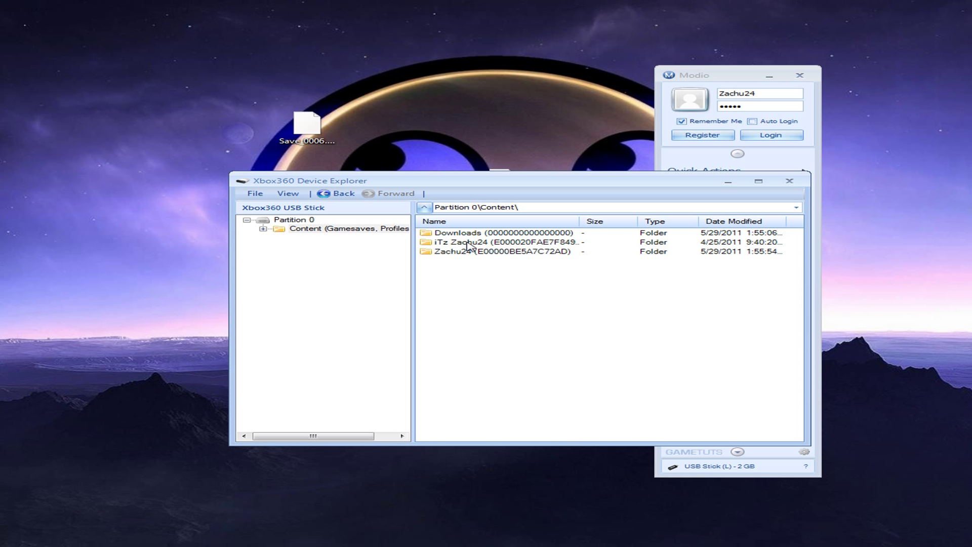
{"action": "double_click", "coordinate": [469, 243]}
{"action": "double_click", "coordinate": [468, 243]}
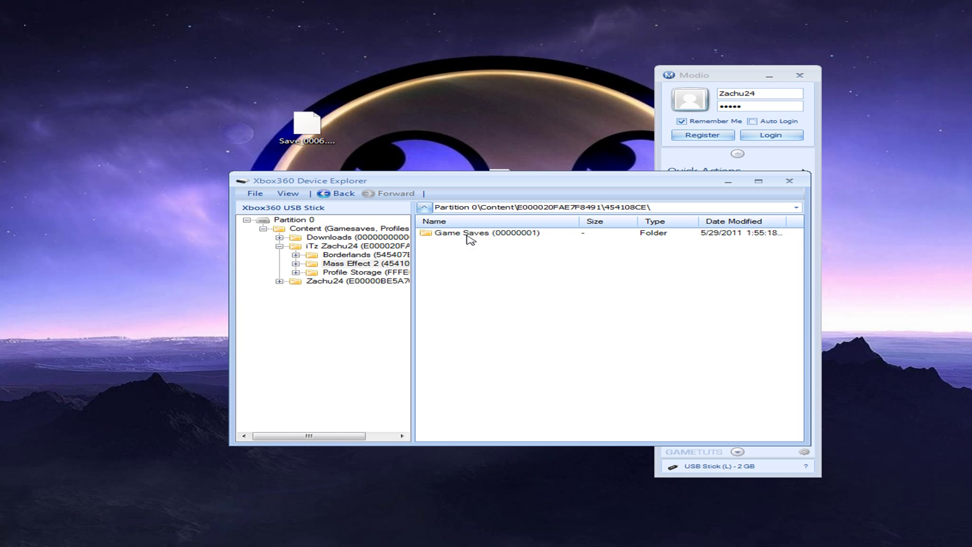
{"action": "double_click", "coordinate": [468, 235]}
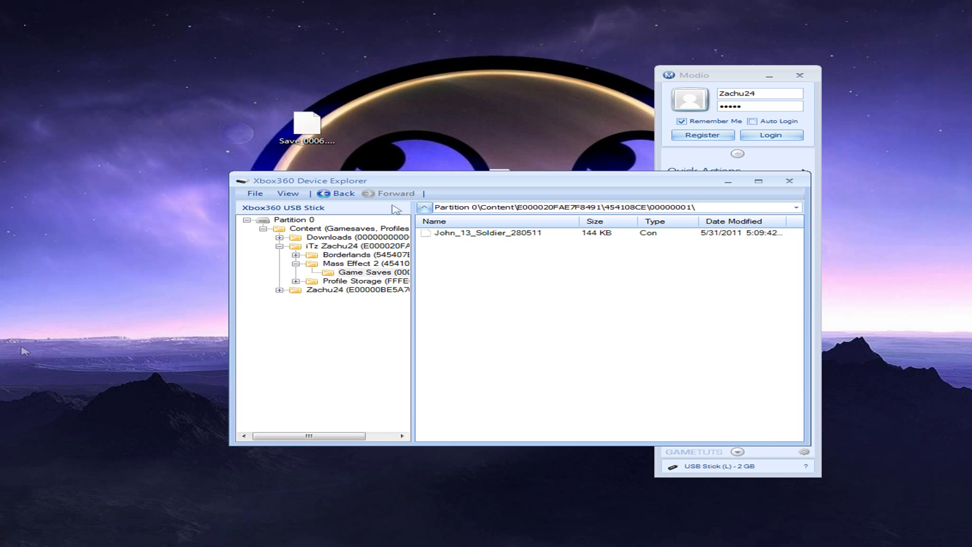
- Rearrange the device explorer window and the desktop's John_13_Soldier_280511 file so both are accessible, and select the USB copy of the save
{"action": "left_click_drag", "start_coordinate": [441, 183], "coordinate": [256, 263]}
{"action": "left_click_drag", "start_coordinate": [478, 197], "coordinate": [403, 186]}
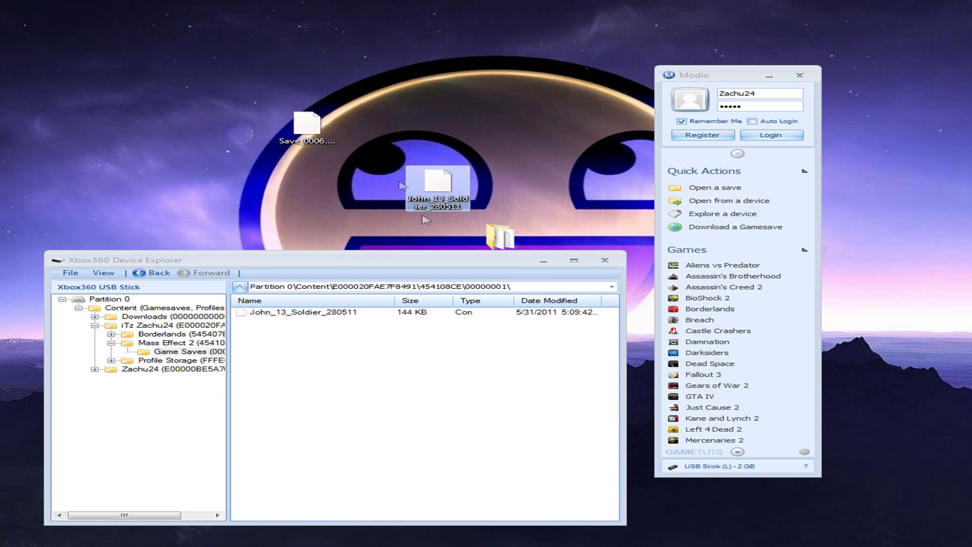
{"action": "left_click", "coordinate": [298, 319]}
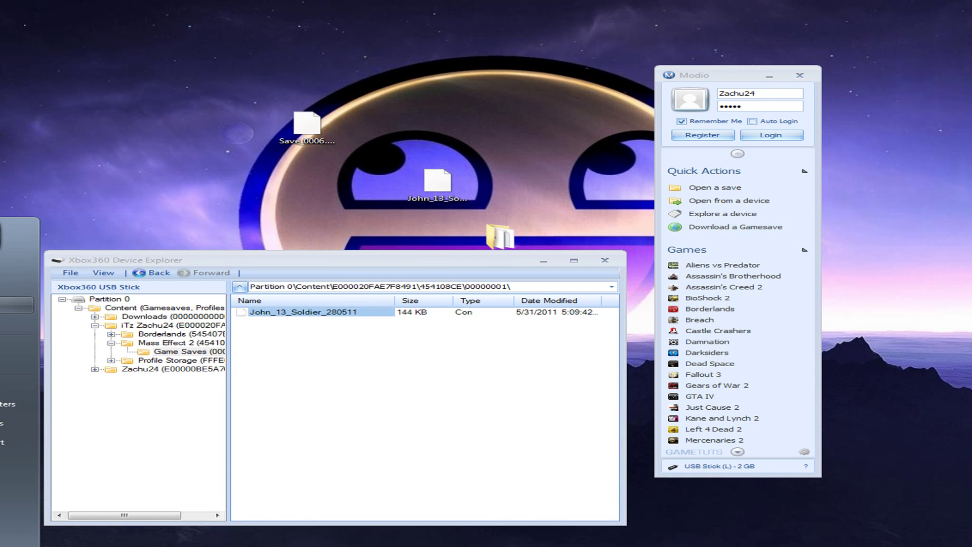
{"action": "left_click", "coordinate": [10, 304]}
{"action": "left_click_drag", "start_coordinate": [571, 56], "coordinate": [256, 454]}
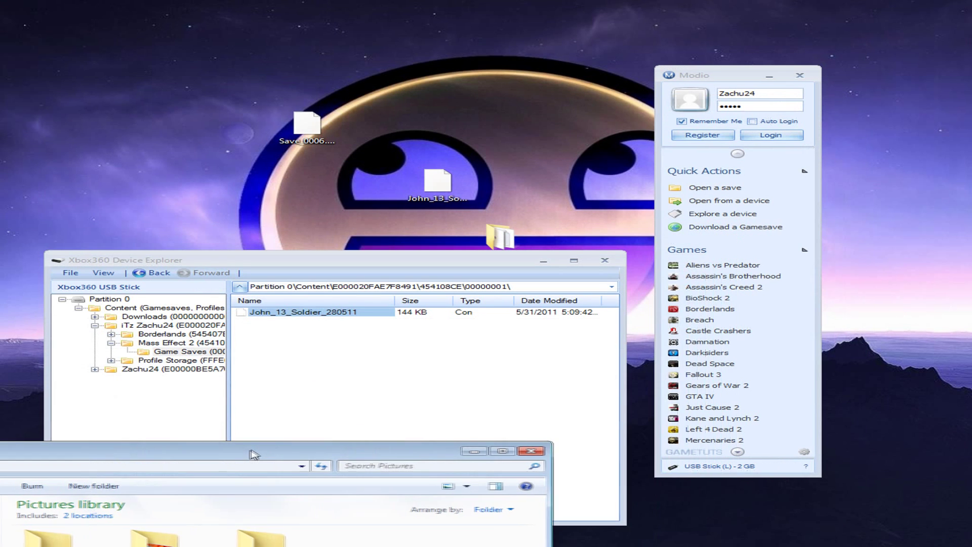
{"action": "left_click", "coordinate": [346, 299]}
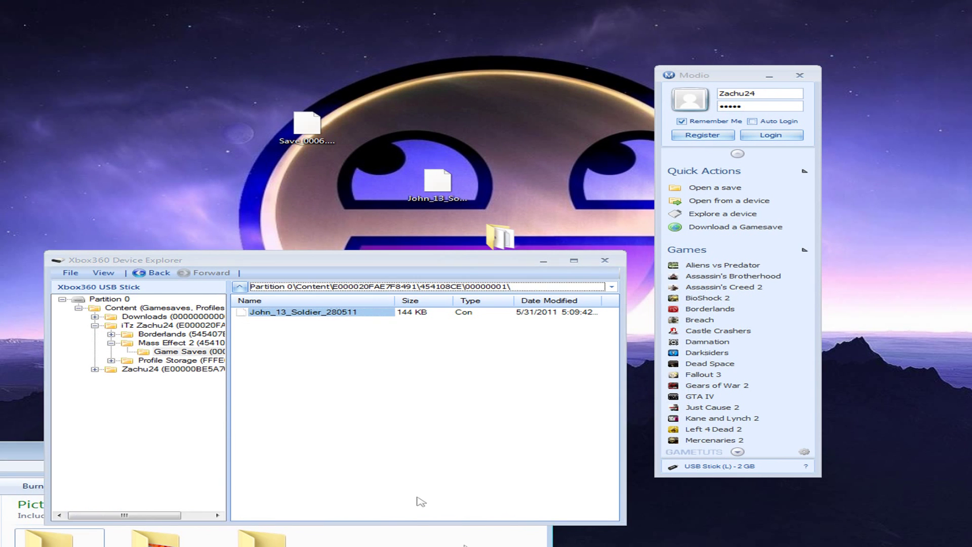
{"action": "left_click", "coordinate": [42, 458]}
{"action": "left_click", "coordinate": [538, 450]}
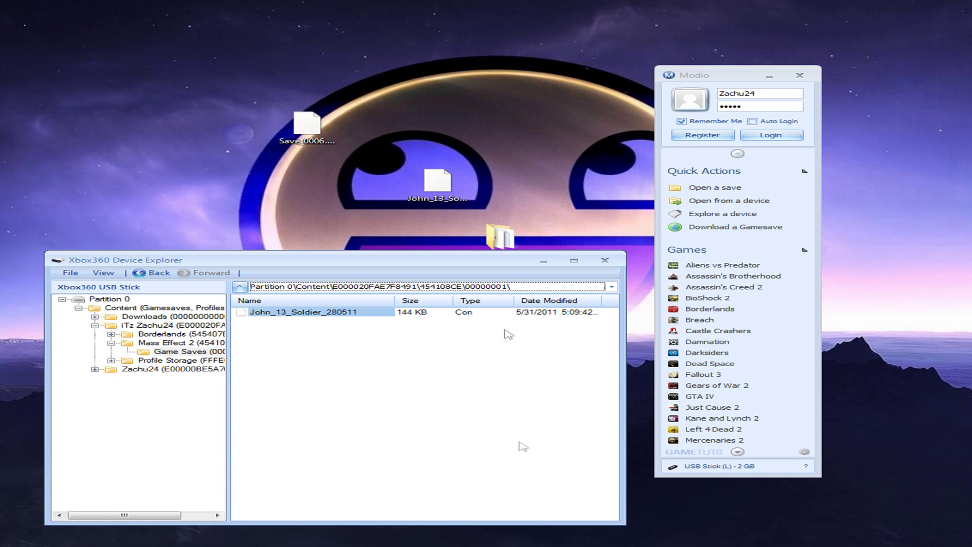
- Copy the desktop's John_13_Soldier_280511 into the USB stick's Game Saves folder, overwriting the existing file
{"action": "left_click_drag", "start_coordinate": [437, 181], "coordinate": [353, 363]}
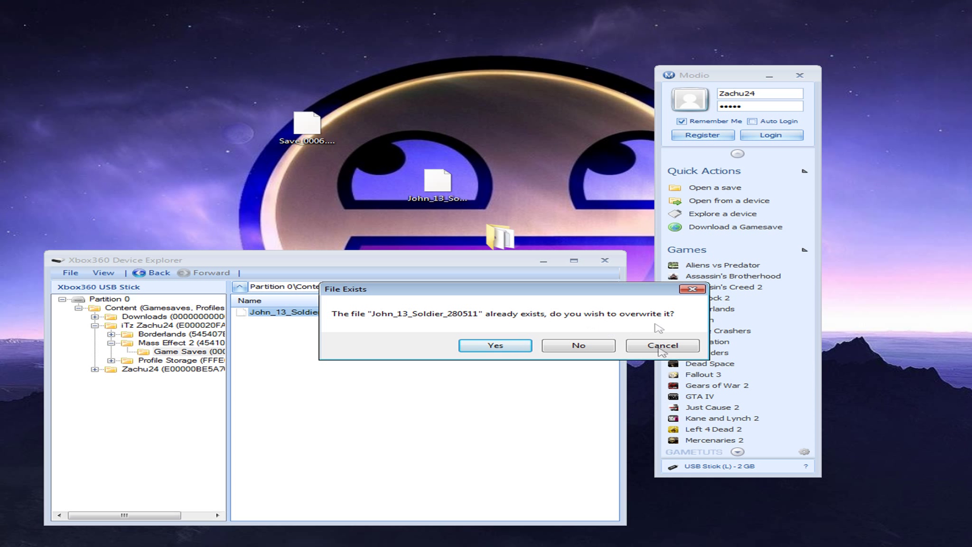
{"action": "left_click", "coordinate": [495, 345]}
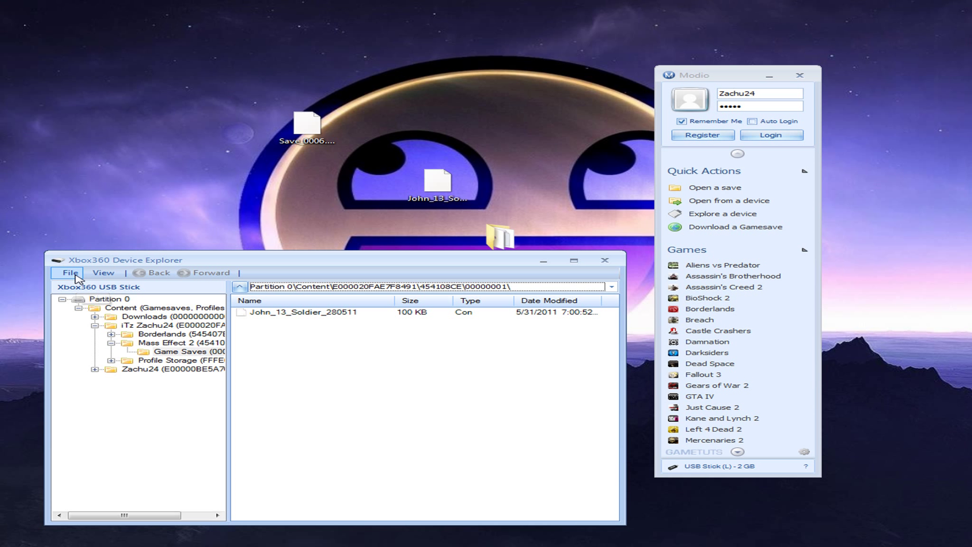
- Close the USB drive in the device explorer, then close the explorer window and Modio
{"action": "left_click", "coordinate": [71, 273]}
{"action": "left_click", "coordinate": [84, 285]}
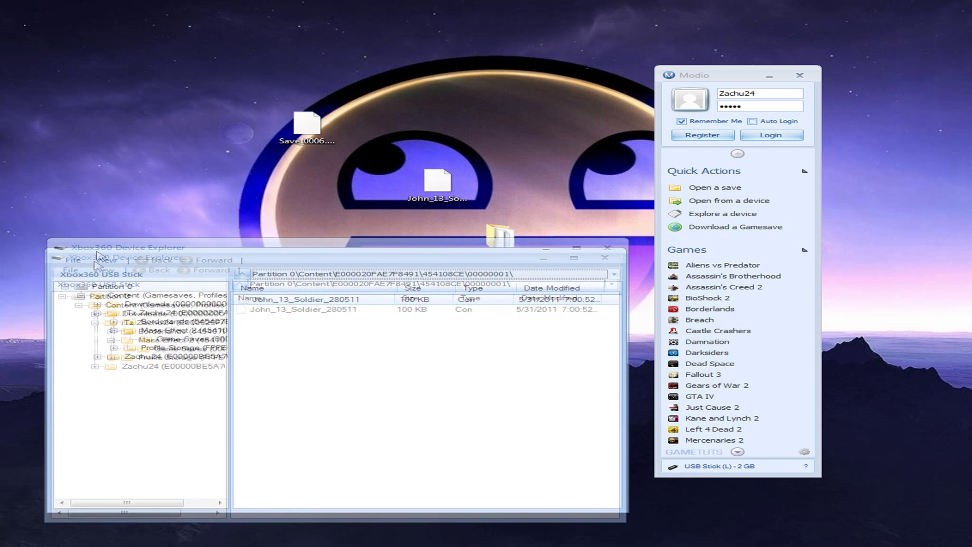
{"action": "left_click", "coordinate": [58, 276]}
{"action": "left_click", "coordinate": [84, 289]}
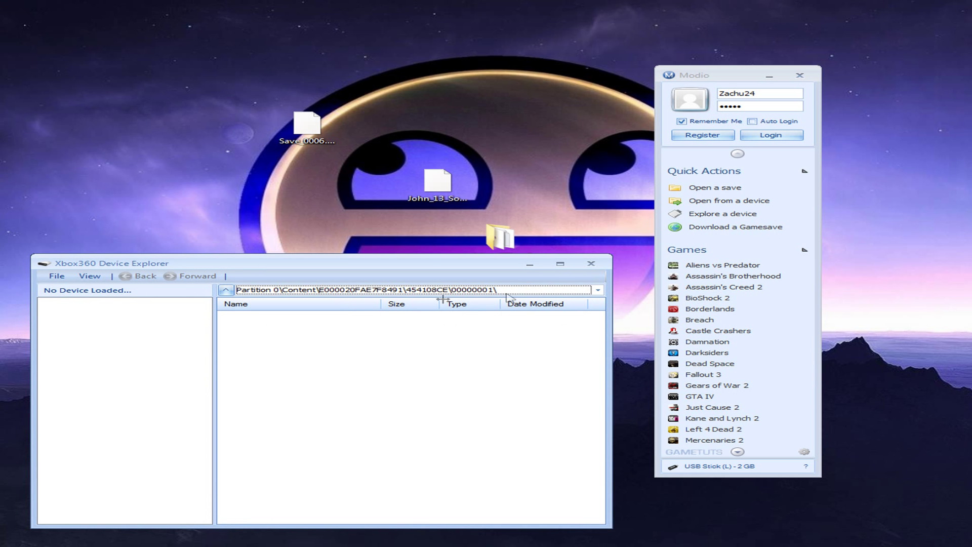
{"action": "left_click", "coordinate": [592, 265]}
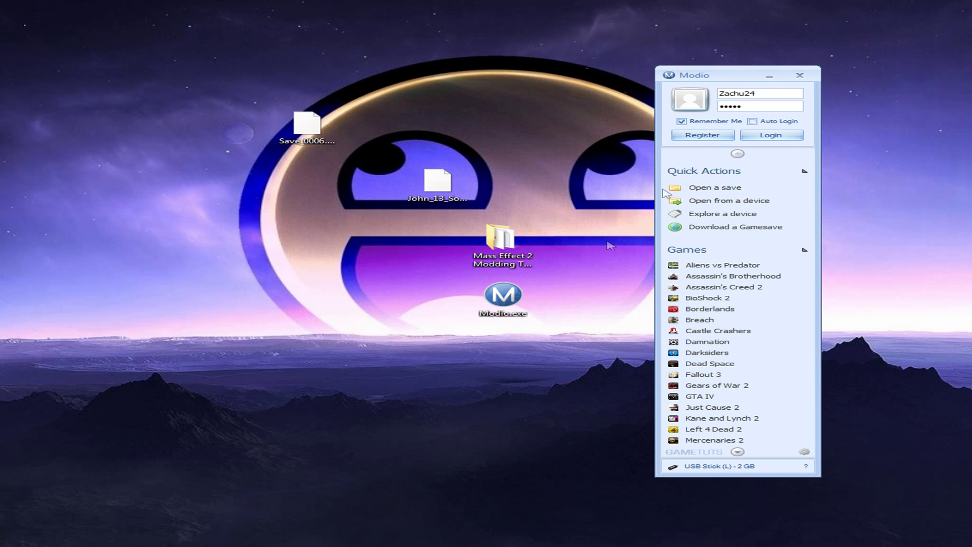
{"action": "left_click", "coordinate": [799, 75]}
- Line up the Save_0006.xbsav and John_13_Soldier_280511 files on the desktop with the modding folder and Modio.exe
{"action": "left_click", "coordinate": [307, 124]}
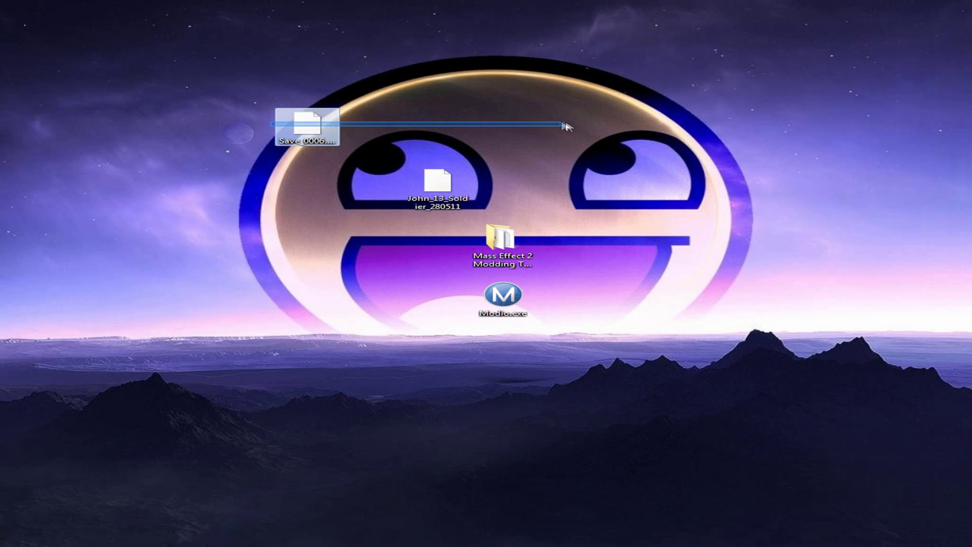
{"action": "left_click_drag", "start_coordinate": [412, 169], "coordinate": [478, 170]}
{"action": "left_click_drag", "start_coordinate": [279, 126], "coordinate": [476, 126]}
{"action": "left_click", "coordinate": [379, 322]}
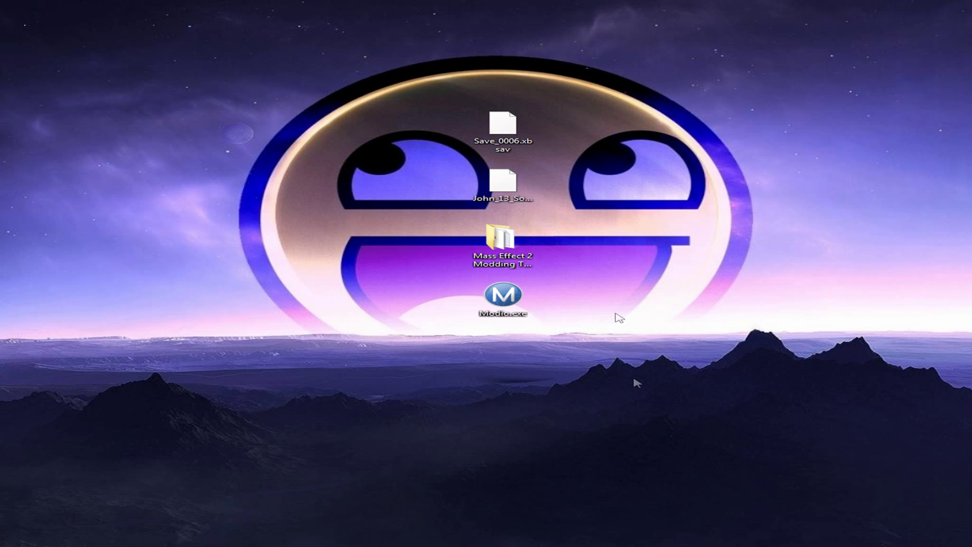
{"action": "left_click_drag", "start_coordinate": [655, 377], "coordinate": [304, 48]}
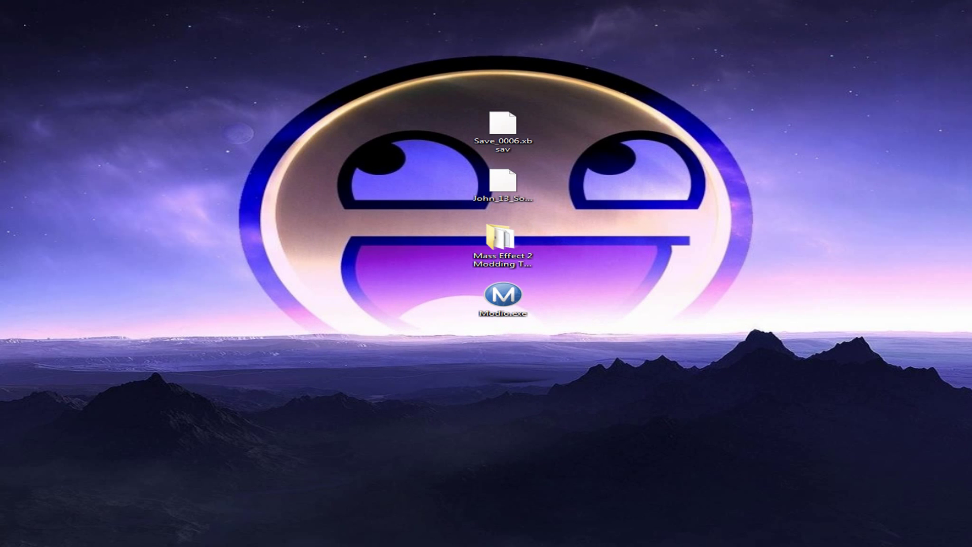